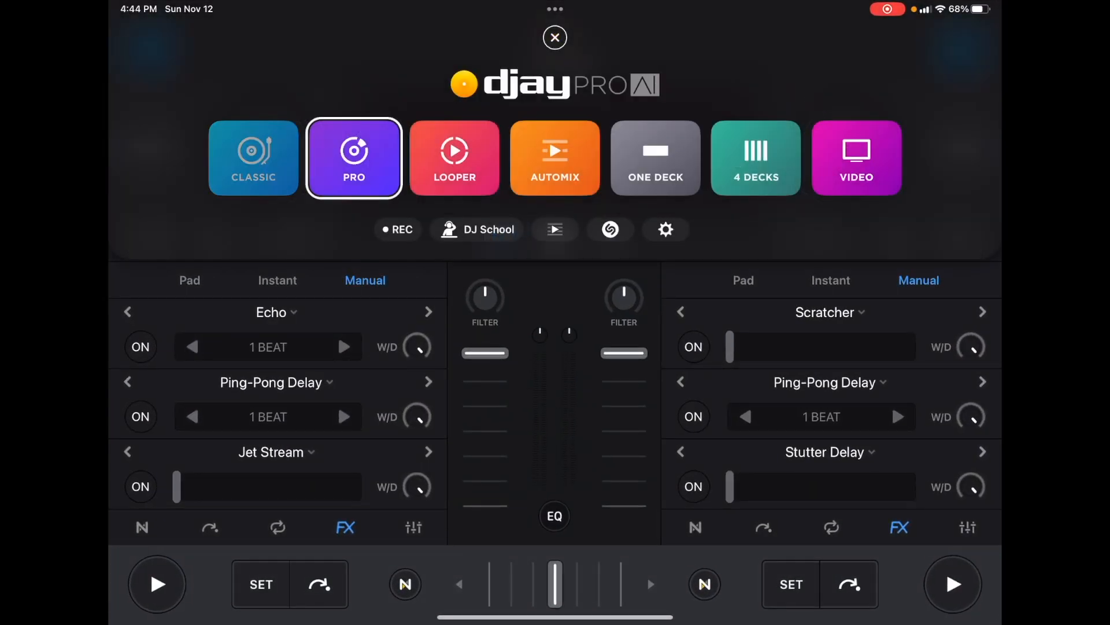
# Switch to the Classic turntable layout, then briefly show and dismiss the layout-mode list.
pyautogui.click(253, 157)
pyautogui.click(555, 37)
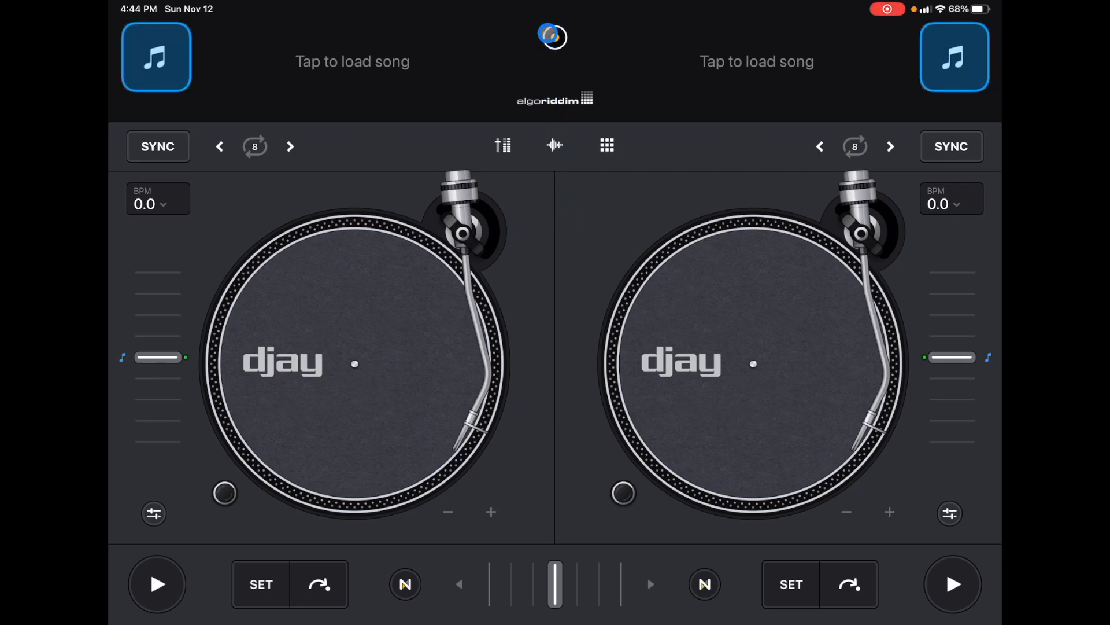
pyautogui.click(552, 37)
pyautogui.click(334, 285)
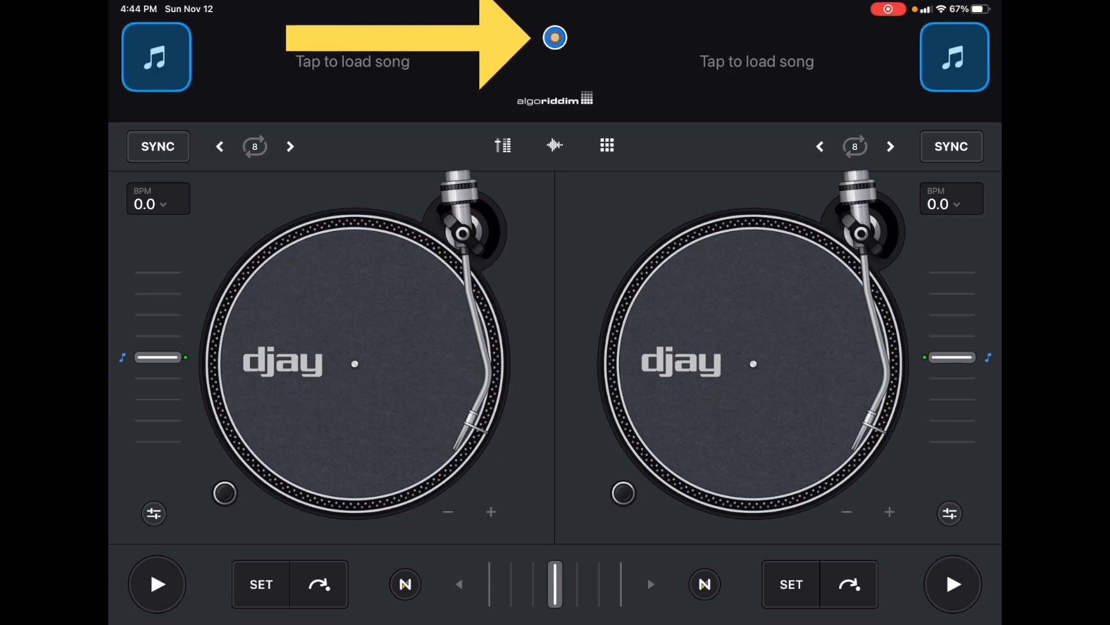
# Switch from Classic to the Pro layout with waveforms, effects panels and mixer.
pyautogui.click(555, 37)
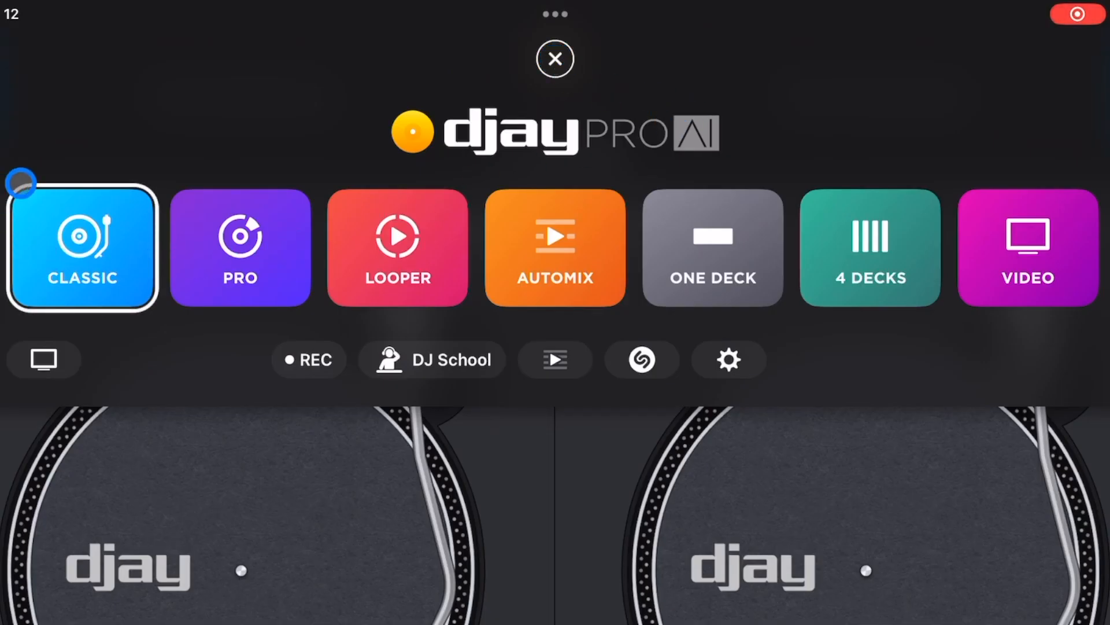
pyautogui.click(669, 508)
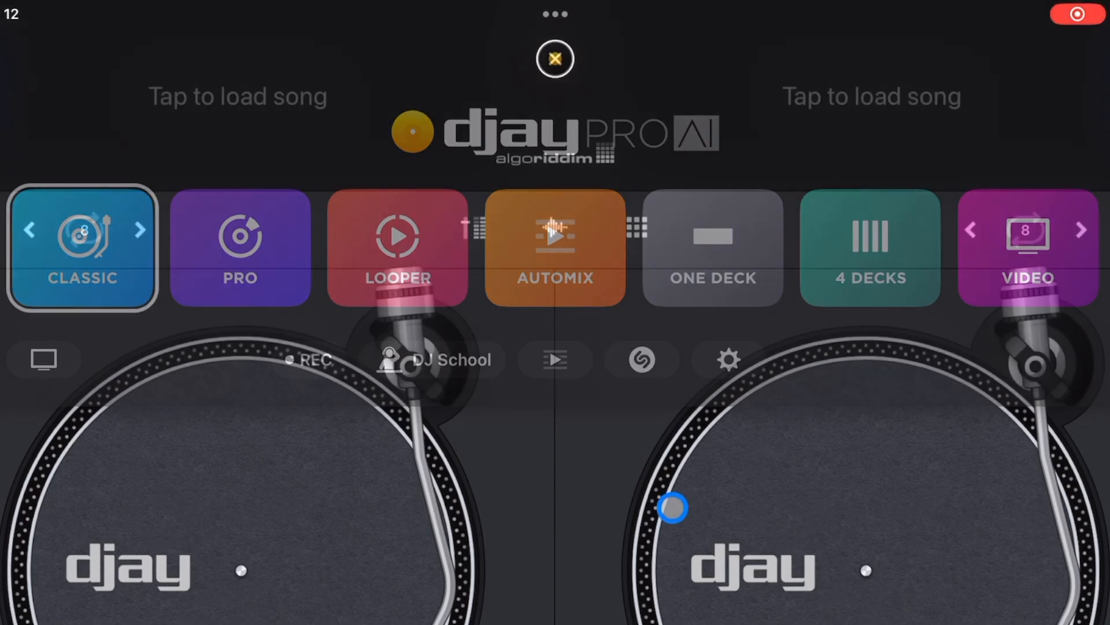
pyautogui.click(549, 64)
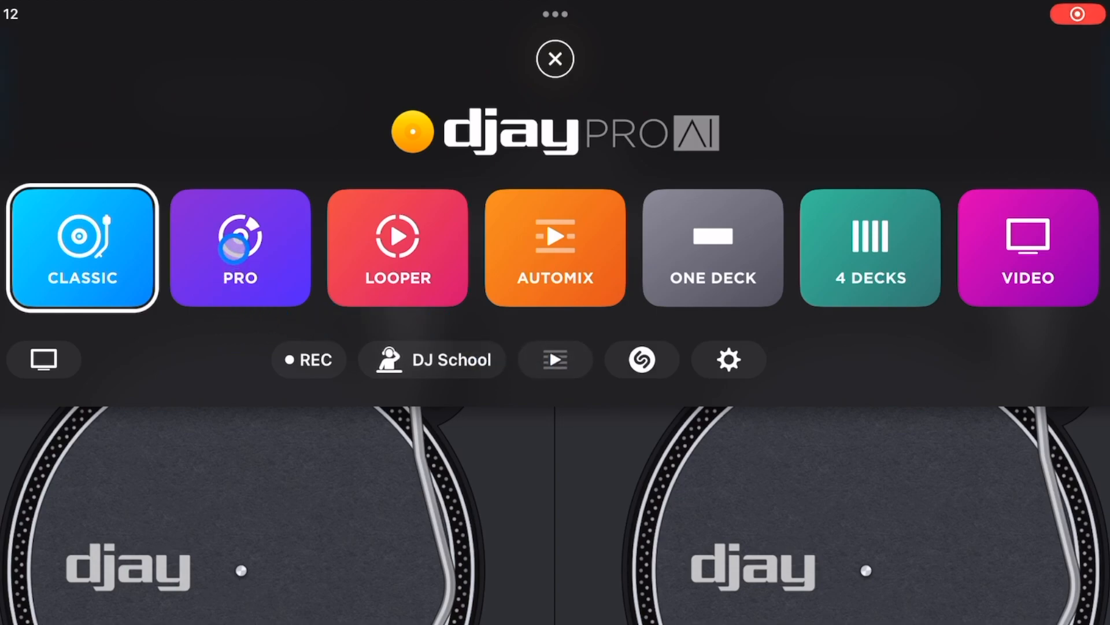
pyautogui.click(239, 248)
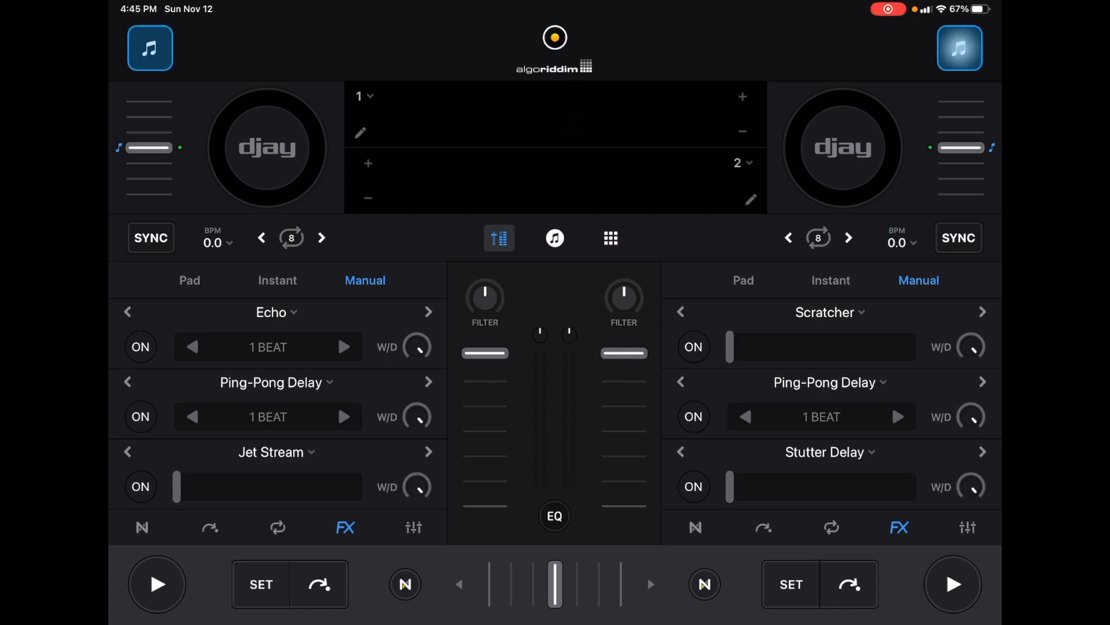
pyautogui.click(960, 47)
# Load DJ Qbert Skratch Tools onto deck 2 and deck 1.
pyautogui.click(555, 390)
pyautogui.click(960, 48)
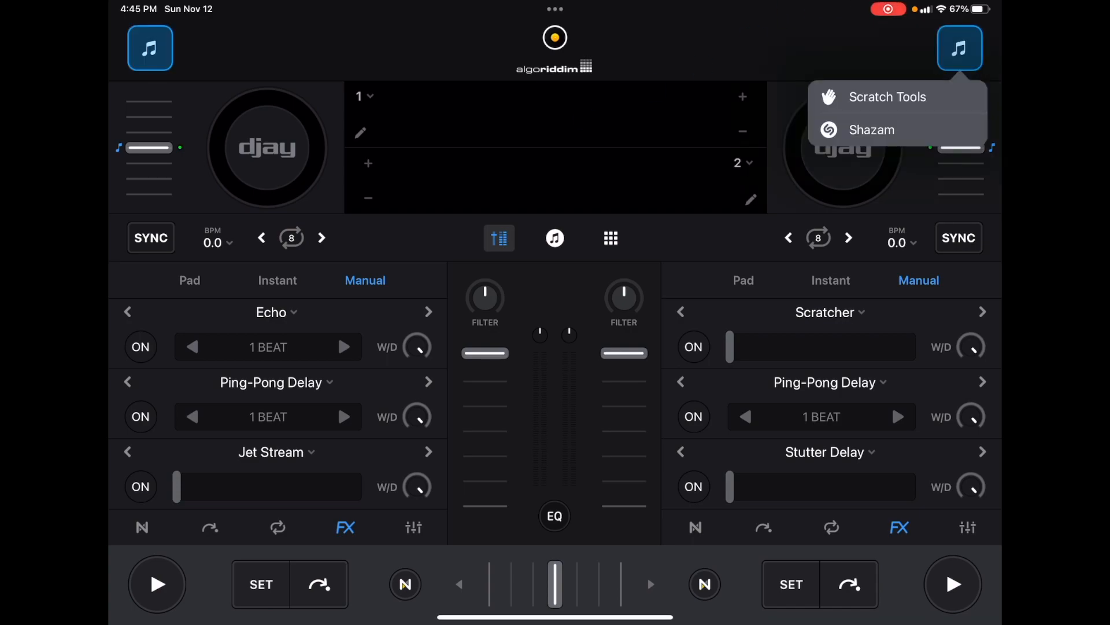
pyautogui.click(960, 48)
pyautogui.click(897, 96)
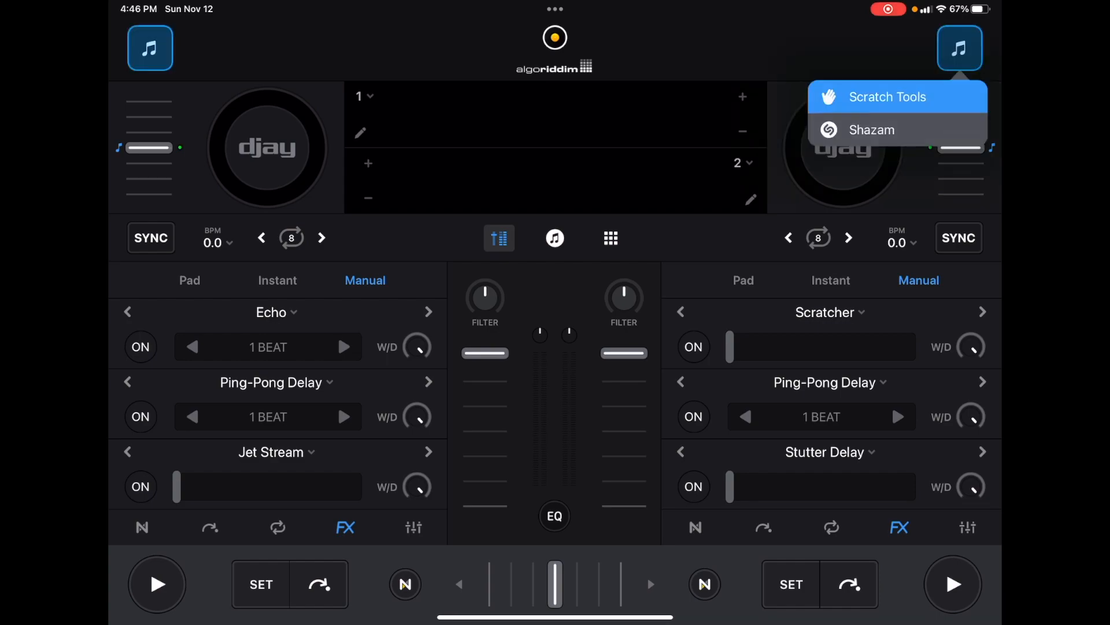
pyautogui.click(150, 47)
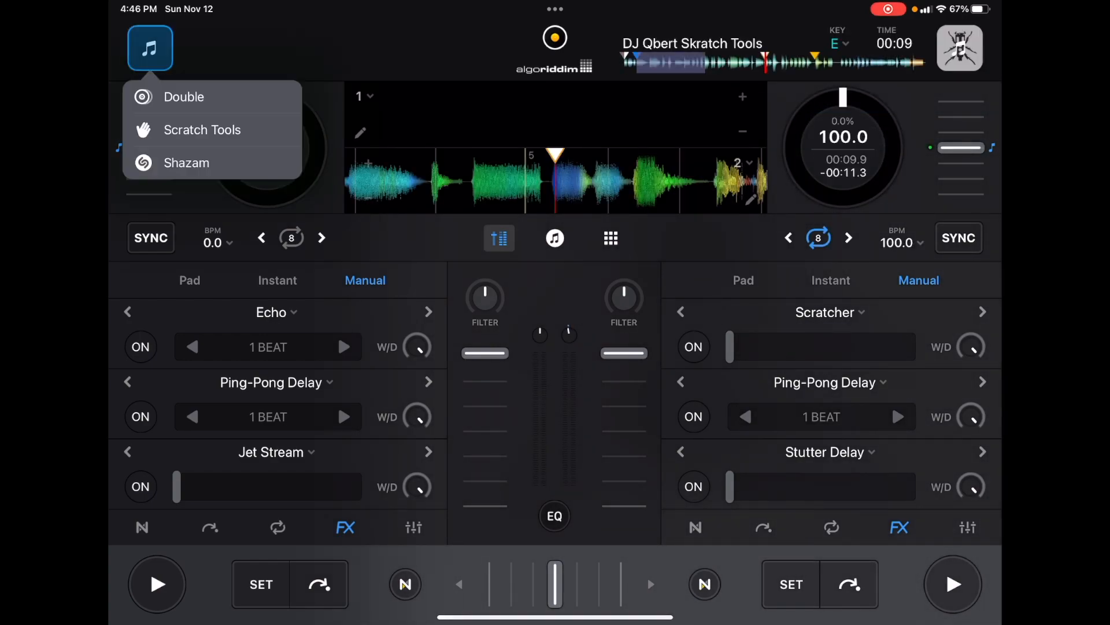
pyautogui.click(202, 129)
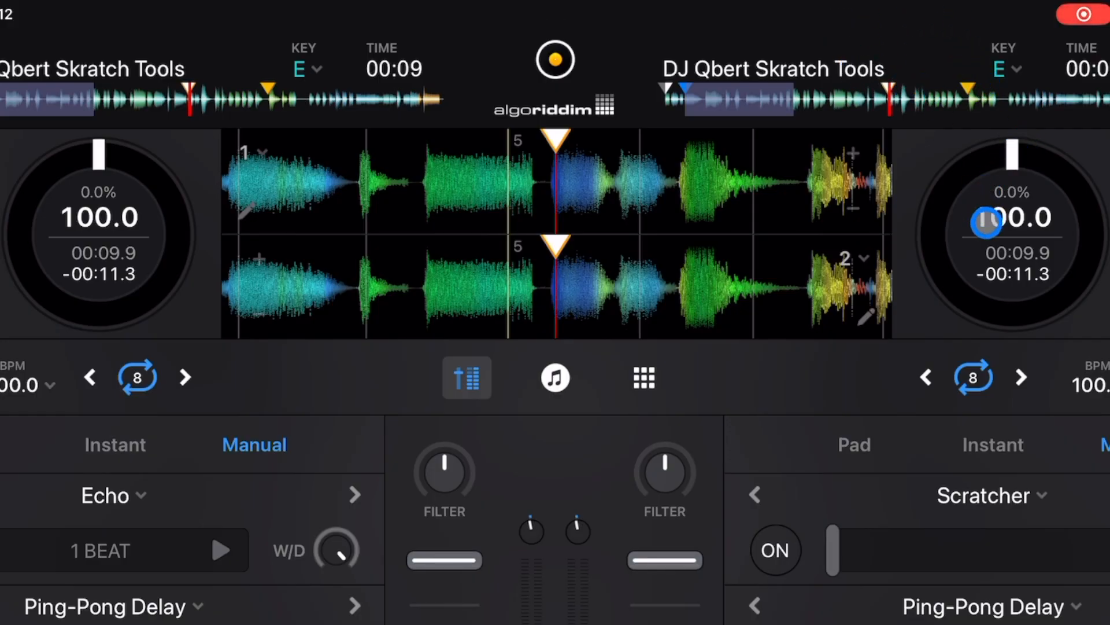
# Scrub deck 2 forward, slow its tempo to 99.4 BPM and jump its playhead ahead.
pyautogui.moveTo(987, 221); pyautogui.dragTo(972, 189)
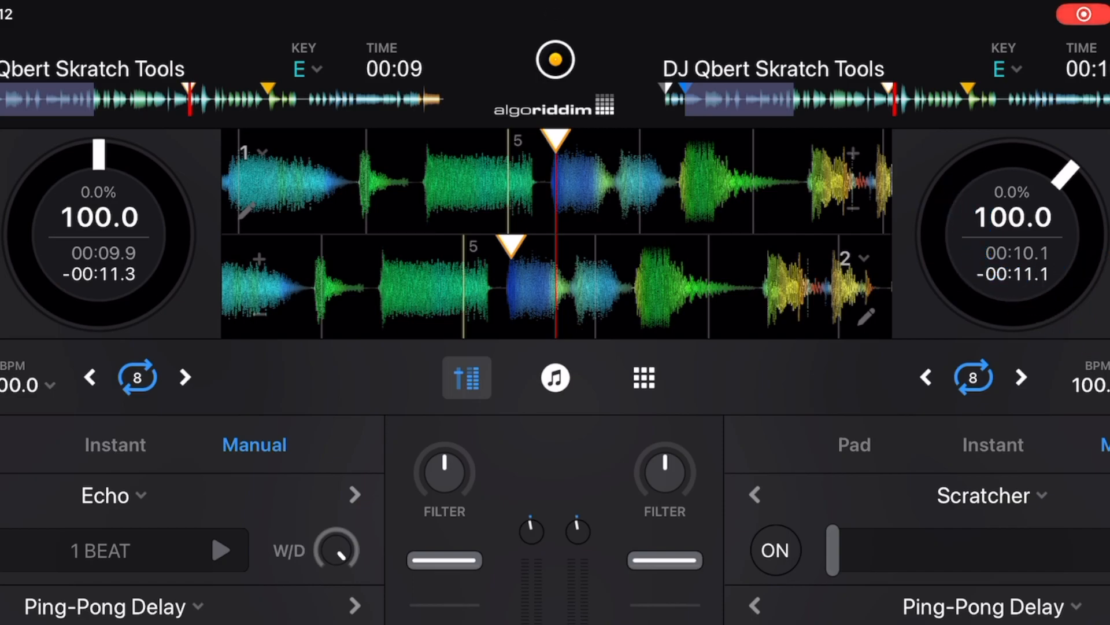
pyautogui.moveTo(1102, 260)
pyautogui.mouseDown()
pyautogui.moveTo(1102, 295)
pyautogui.moveTo(1102, 263)
pyautogui.mouseUp()
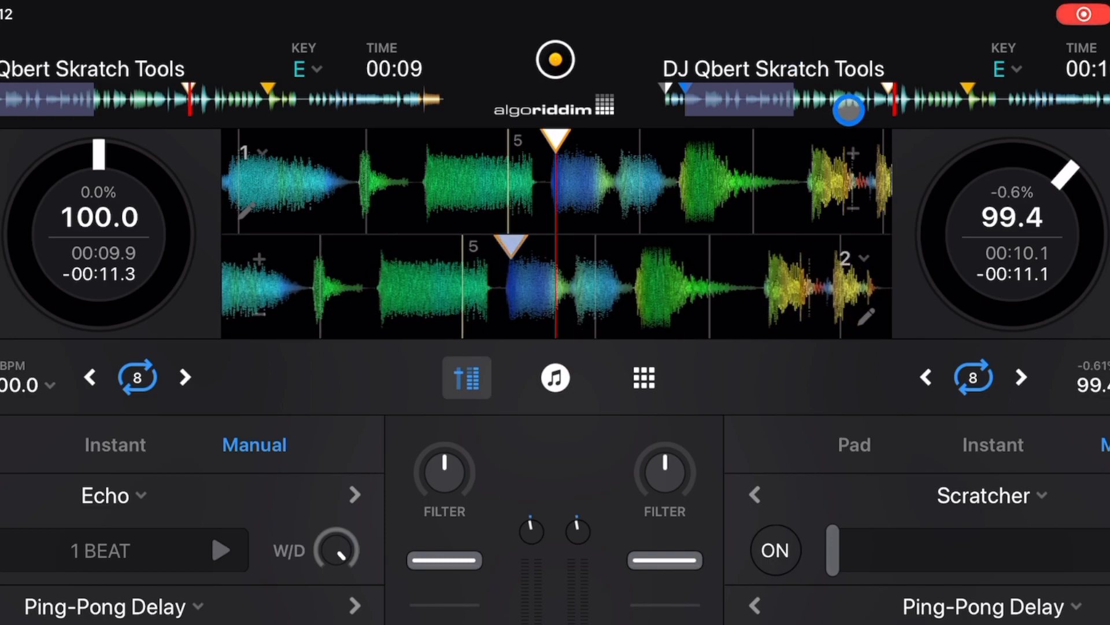
pyautogui.moveTo(850, 103); pyautogui.dragTo(965, 99)
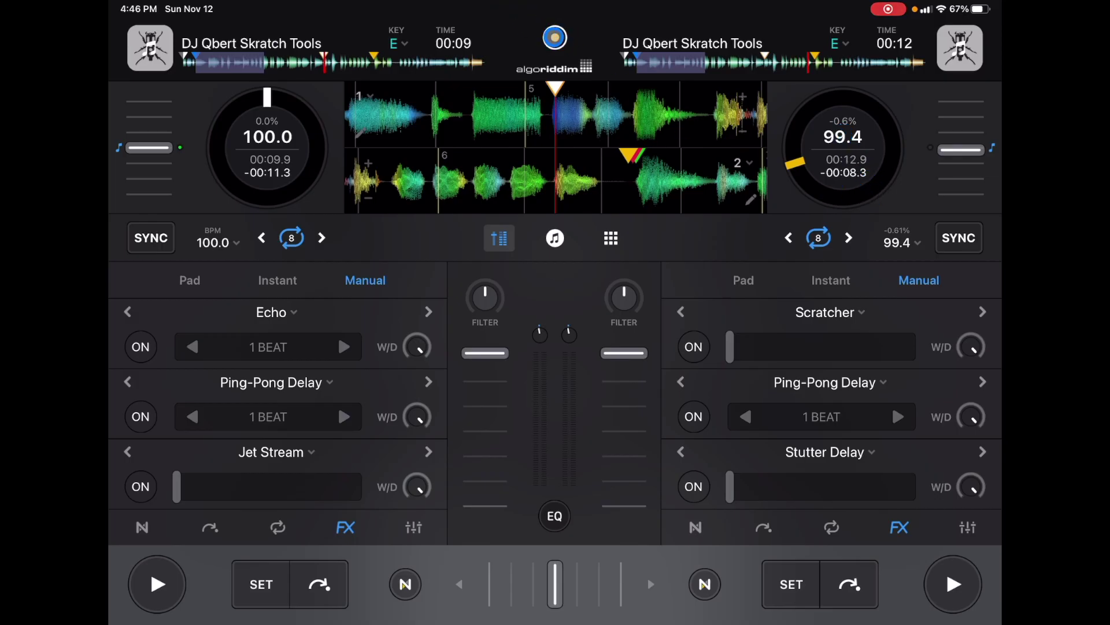
# In Settings > Appearance, set the jog wheel style to Extended and return to the decks.
pyautogui.click(554, 37)
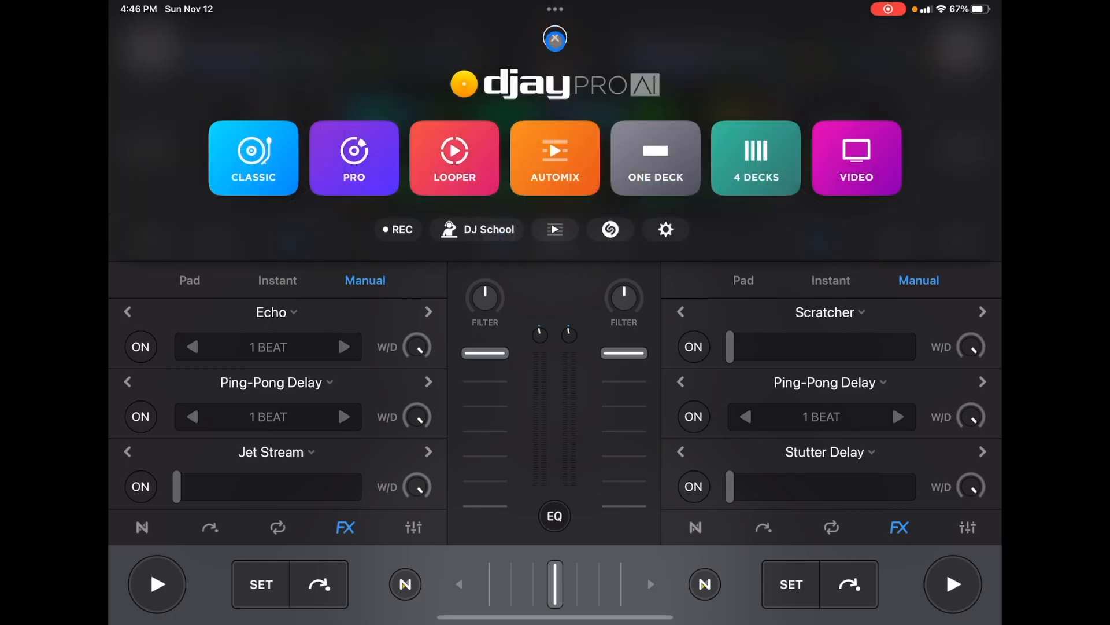
pyautogui.click(665, 229)
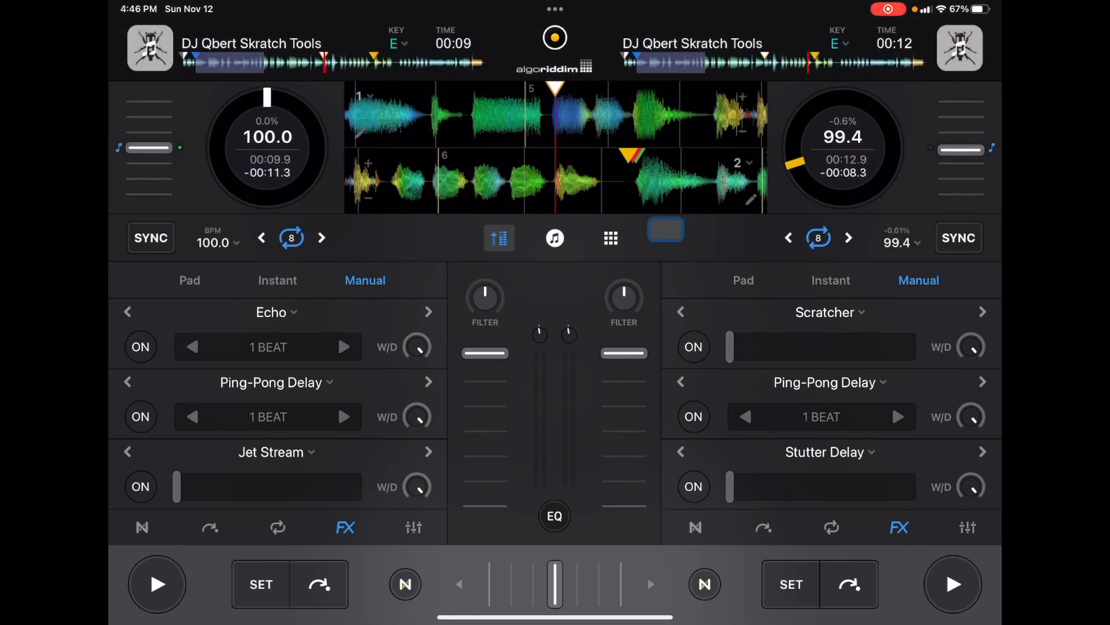
pyautogui.moveTo(501, 417); pyautogui.dragTo(500, 317)
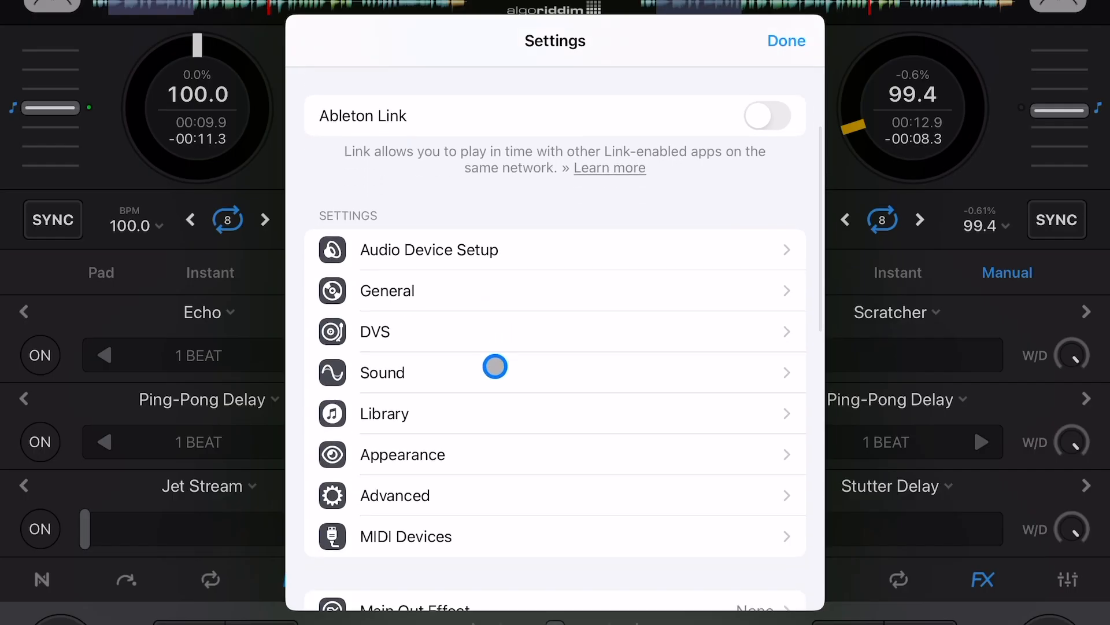
pyautogui.click(505, 452)
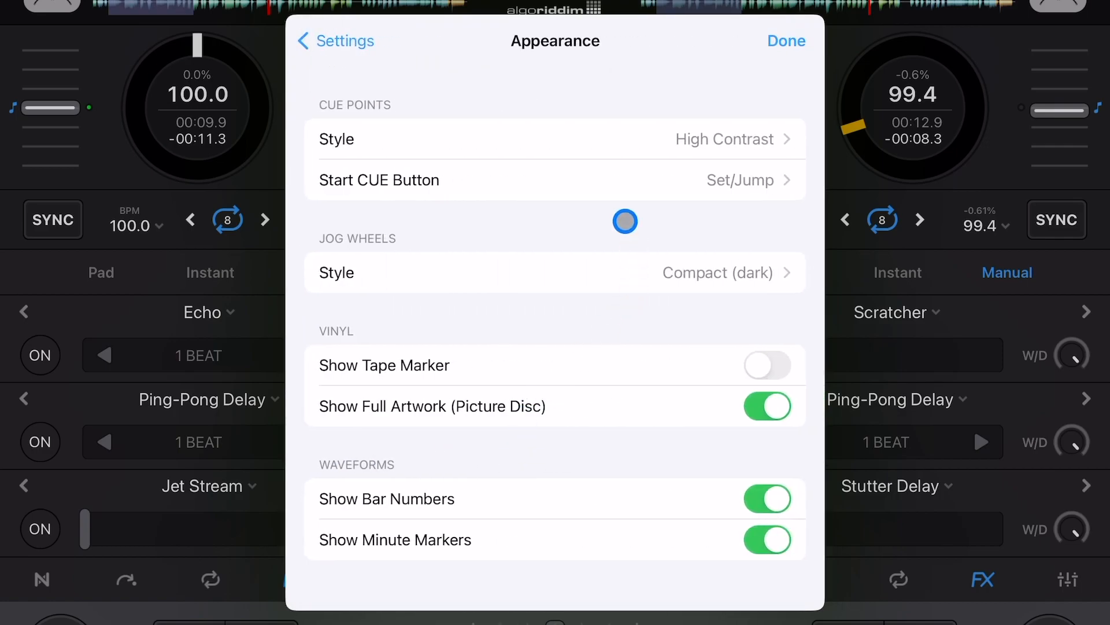
pyautogui.click(529, 284)
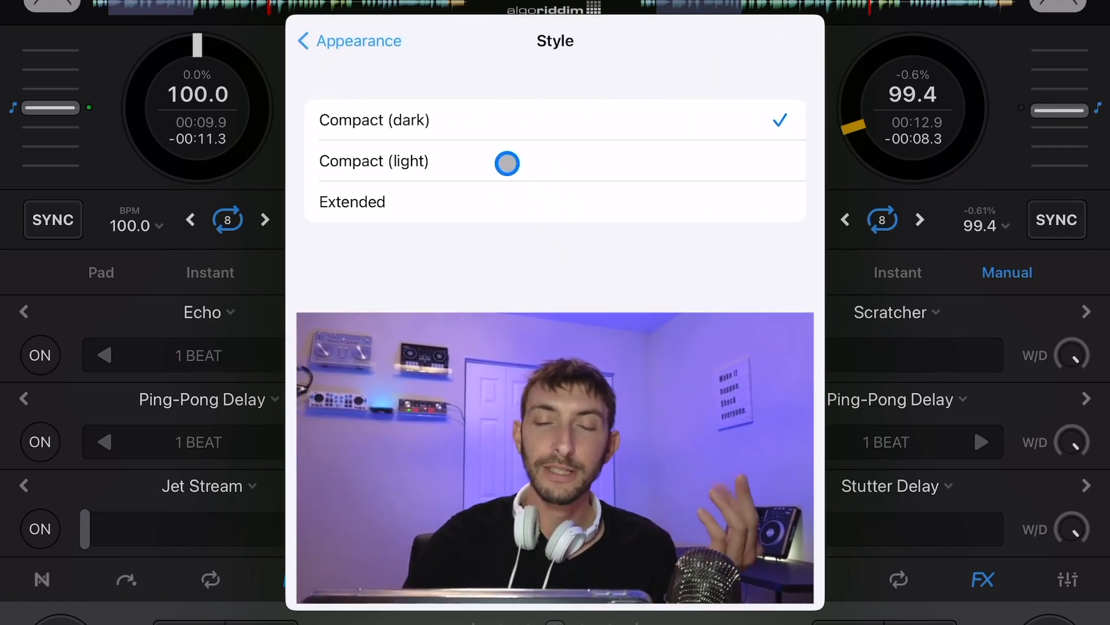
pyautogui.click(508, 160)
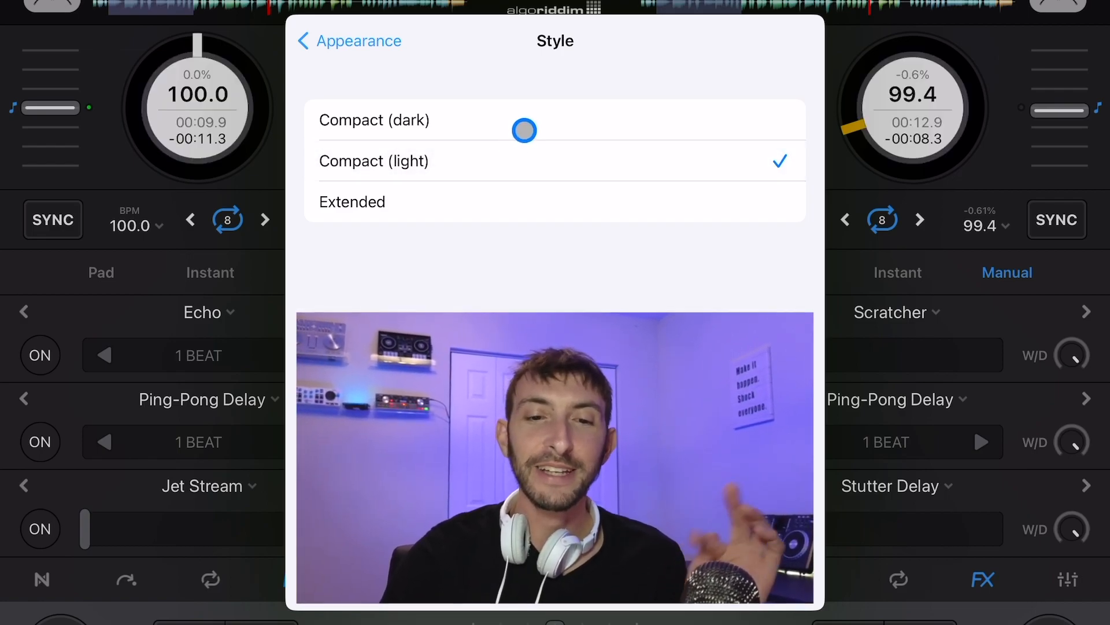
pyautogui.click(538, 201)
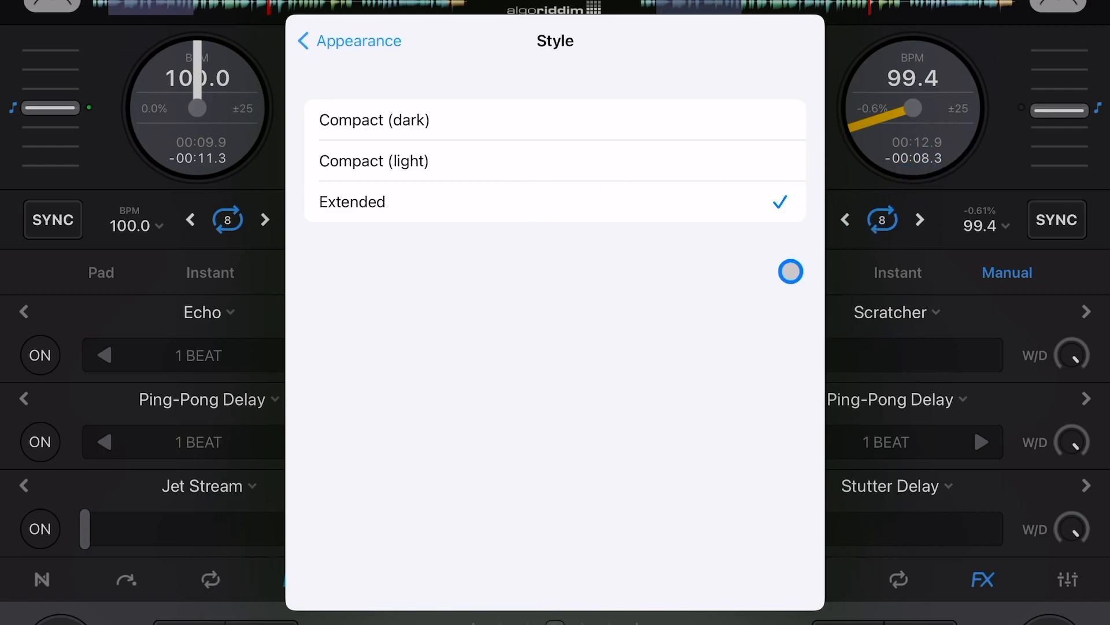
pyautogui.click(909, 157)
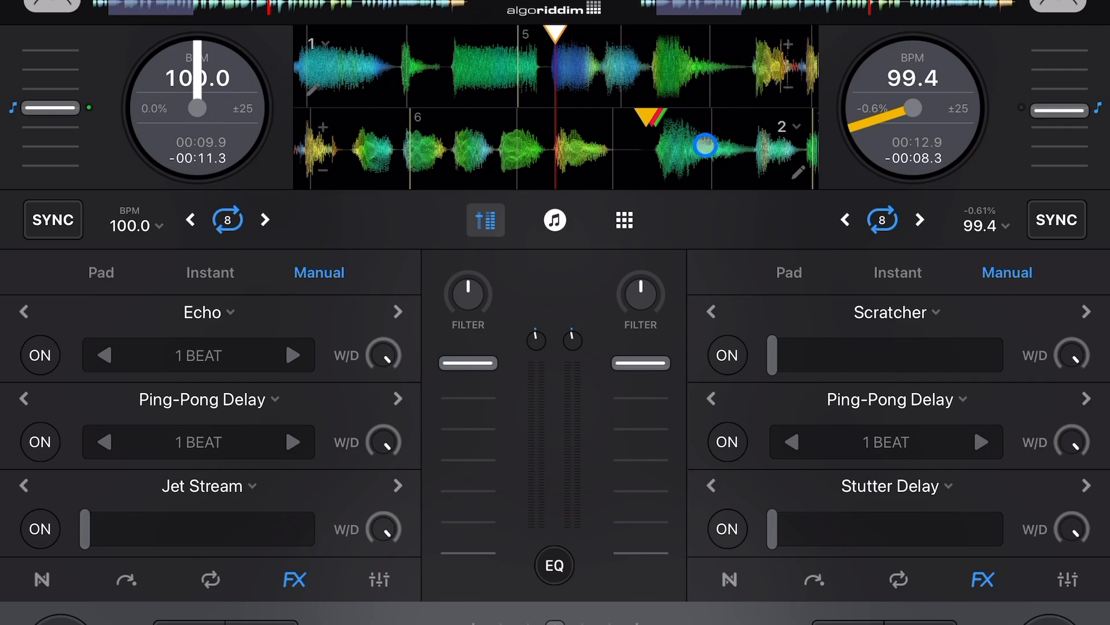
# Play deck 2, hide the jog wheels in the waveform options, then bring them back.
pyautogui.click(704, 143)
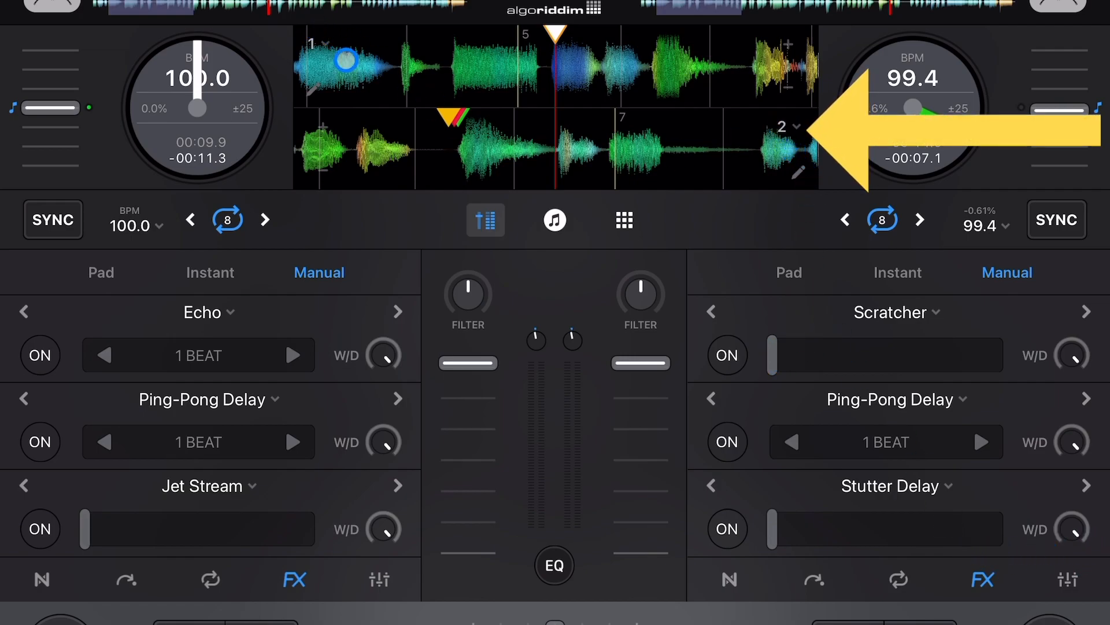
pyautogui.click(796, 128)
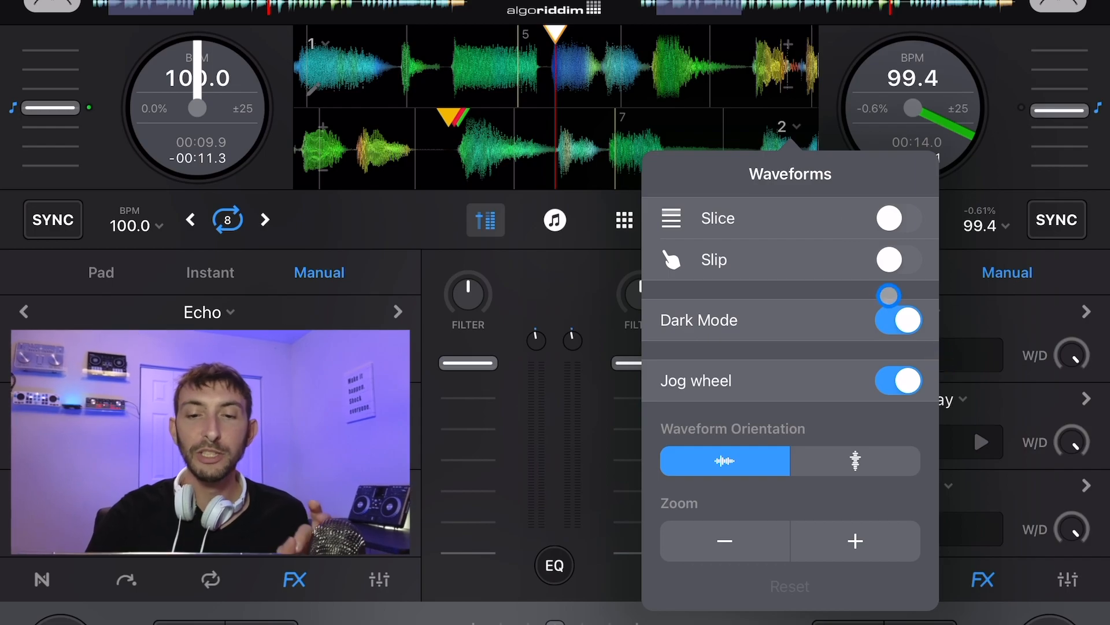
pyautogui.click(900, 381)
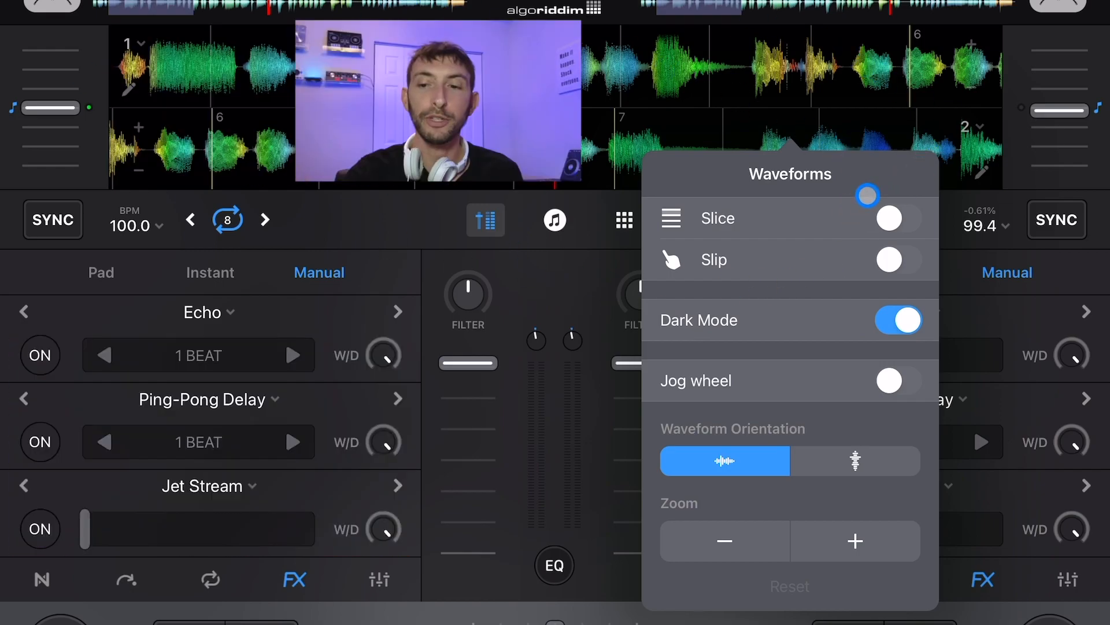
pyautogui.click(868, 122)
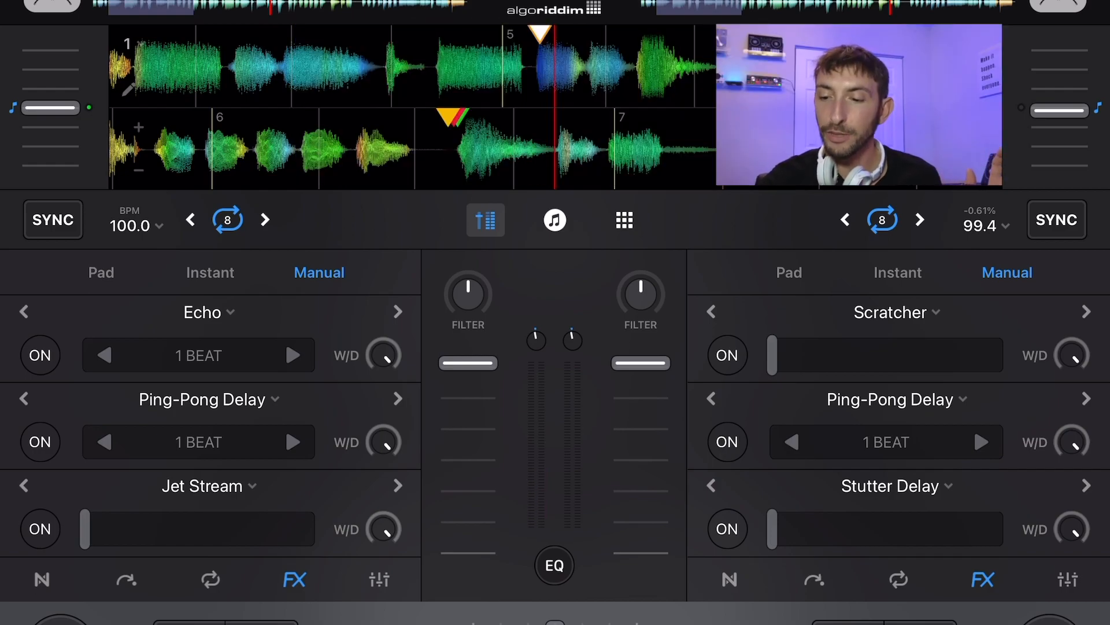
pyautogui.click(972, 128)
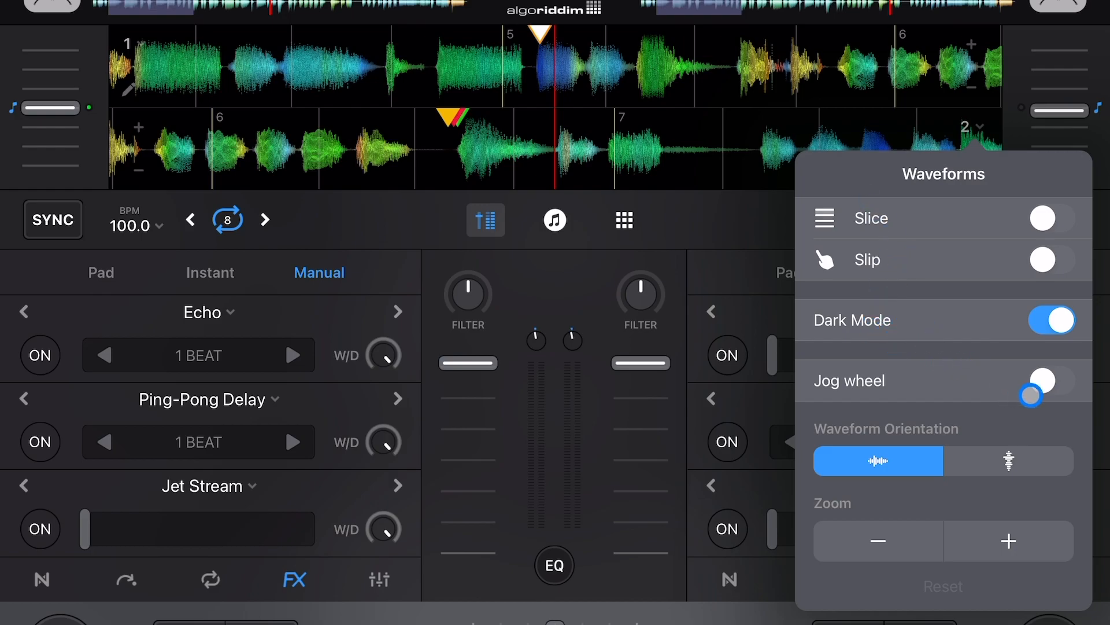
pyautogui.click(1030, 395)
# Toggle waveform Dark Mode off and on, try vertical waveforms, keep horizontal and close the options.
pyautogui.click(1053, 320)
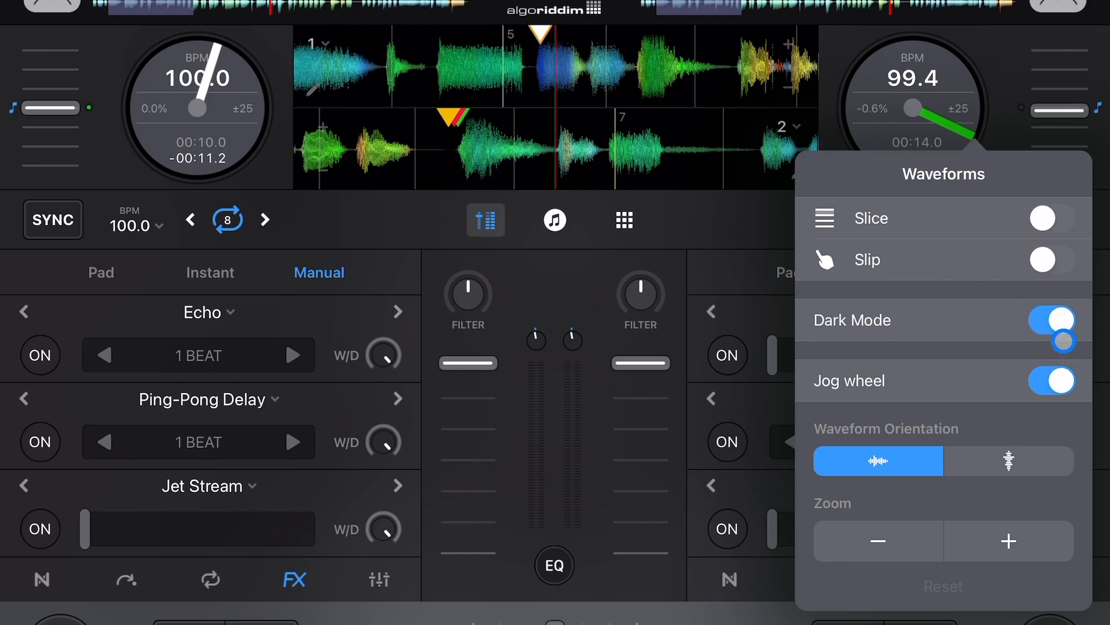
pyautogui.click(1062, 327)
pyautogui.click(1052, 321)
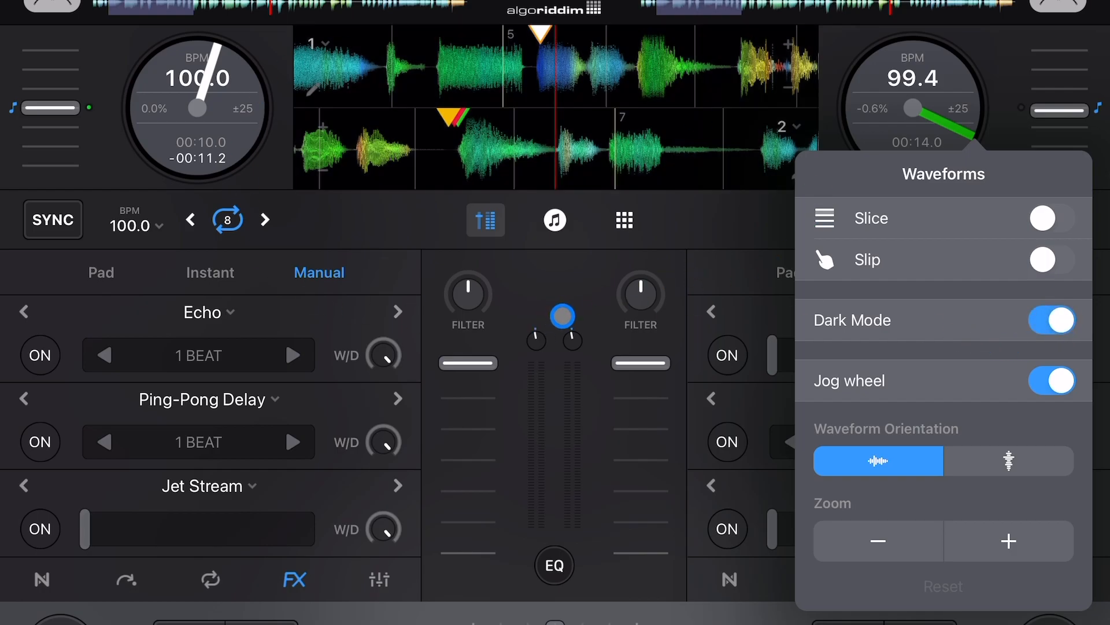
pyautogui.click(1008, 461)
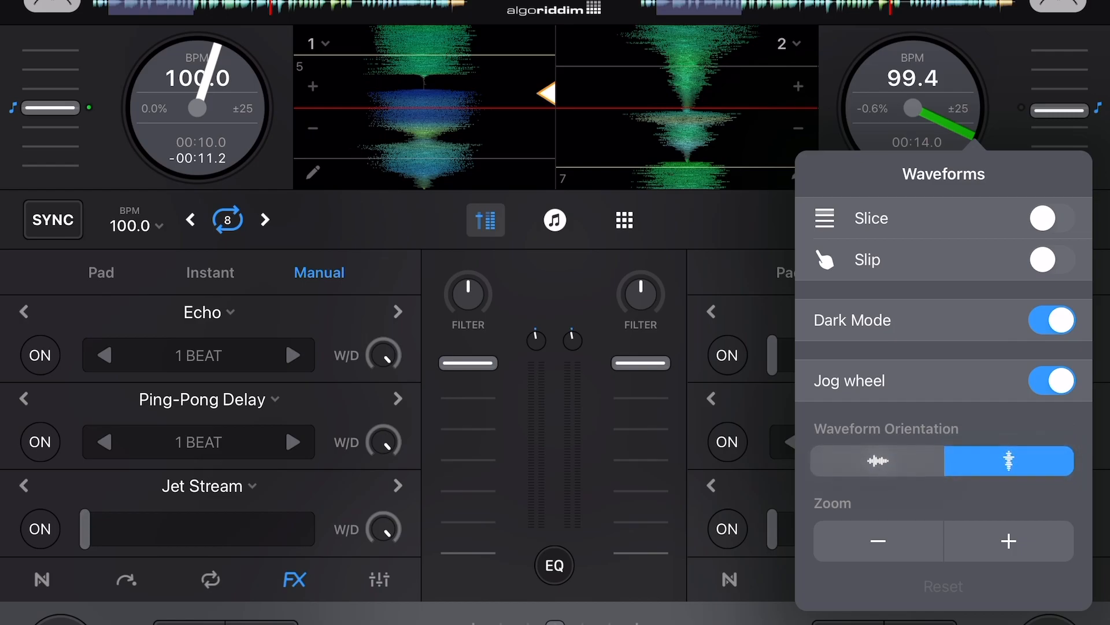
pyautogui.click(878, 461)
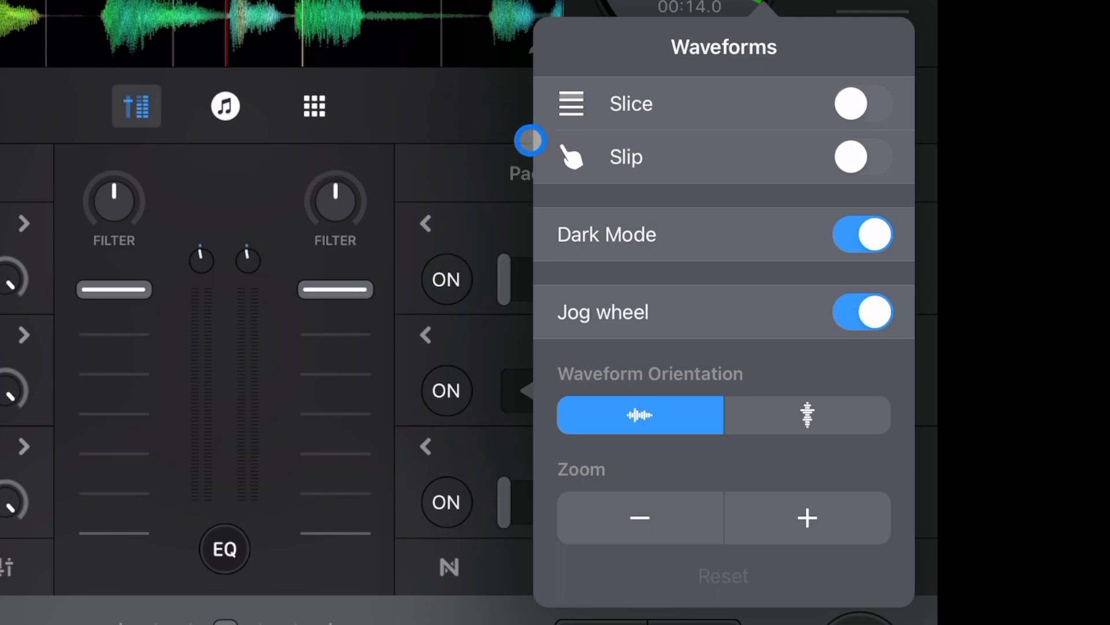
pyautogui.click(641, 518)
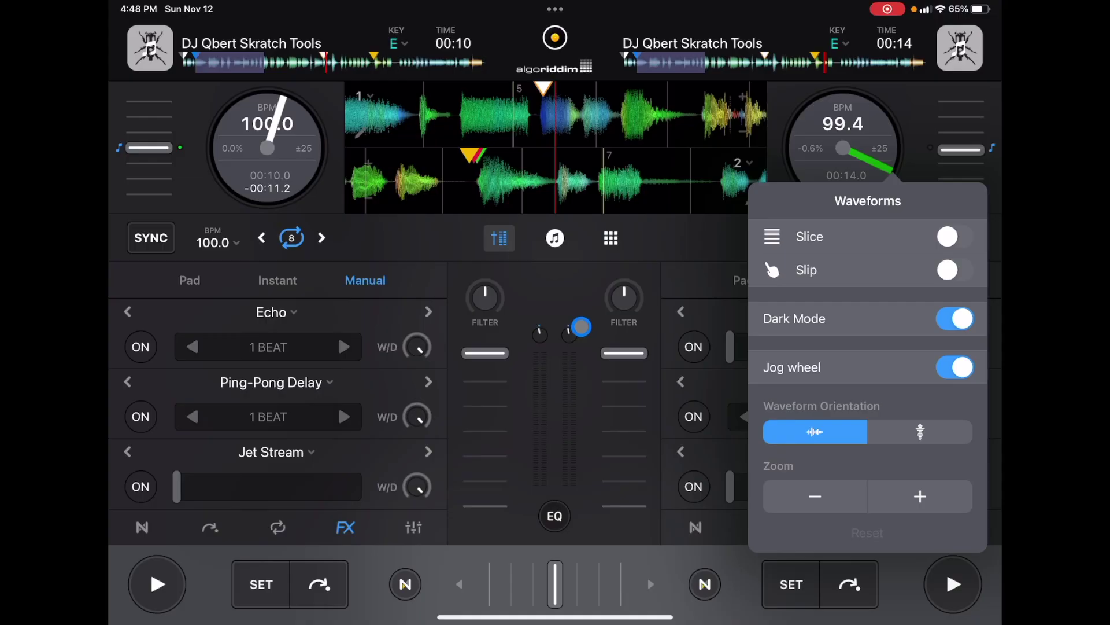
pyautogui.click(949, 270)
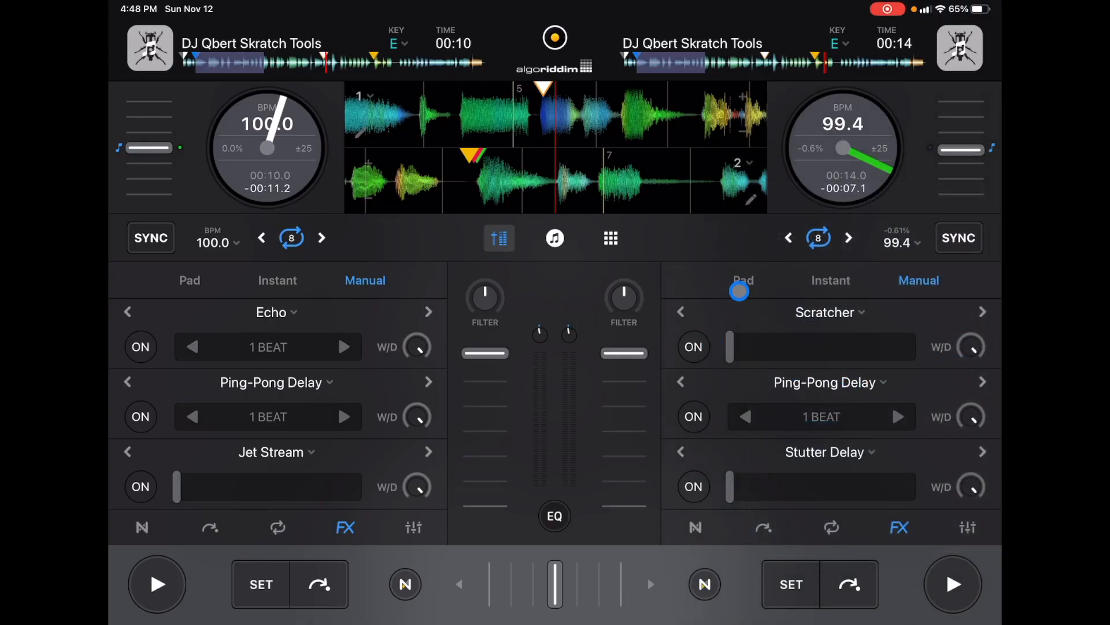
pyautogui.click(499, 238)
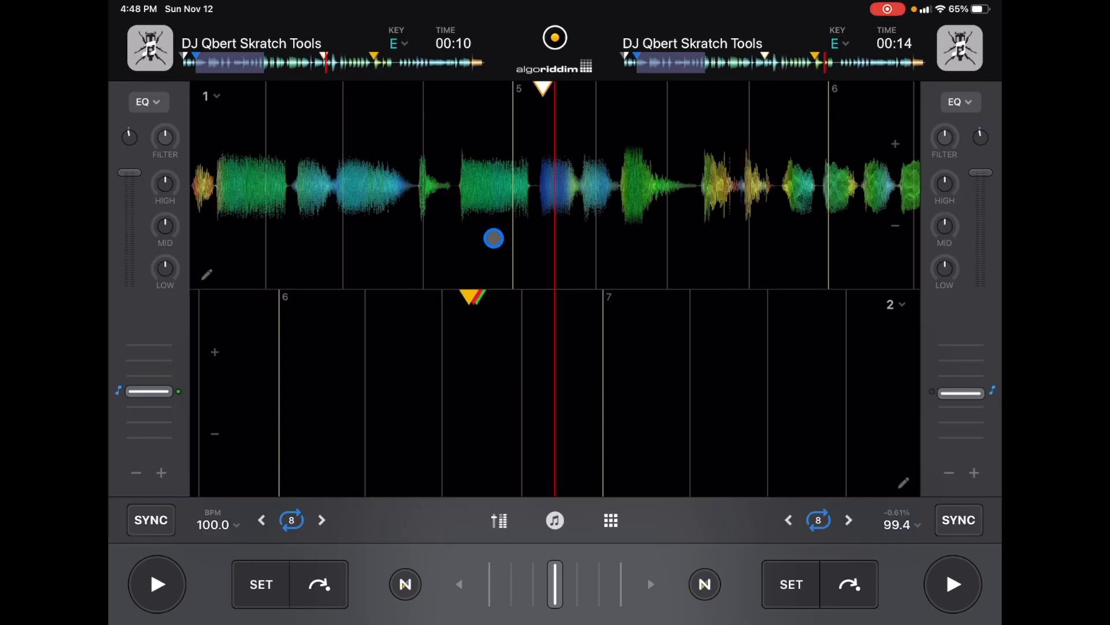
pyautogui.click(499, 585)
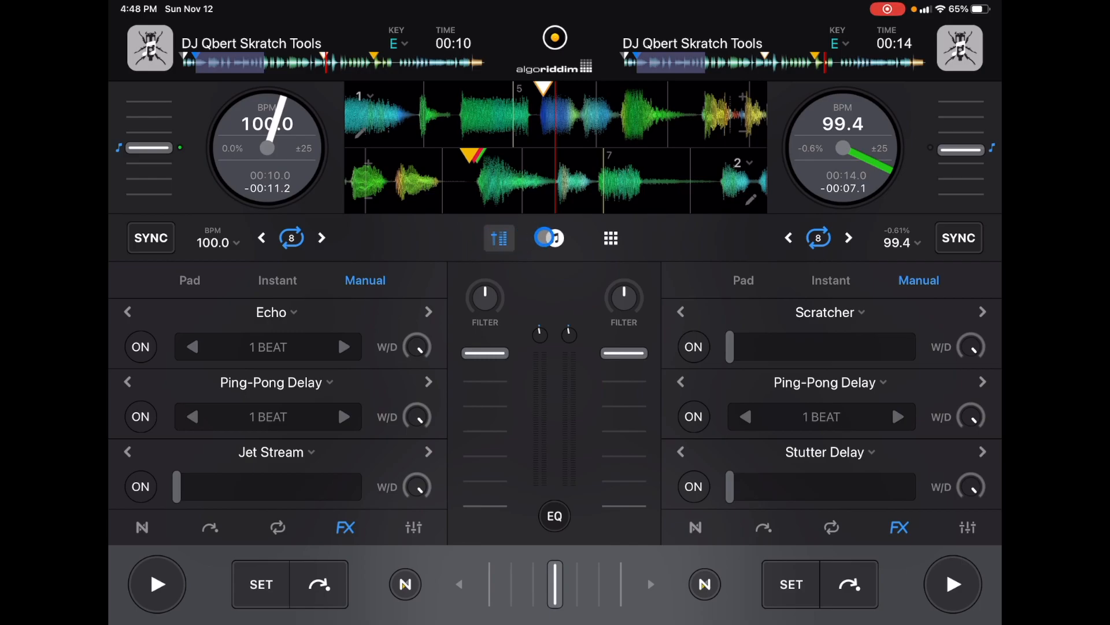
pyautogui.click(554, 238)
pyautogui.click(610, 238)
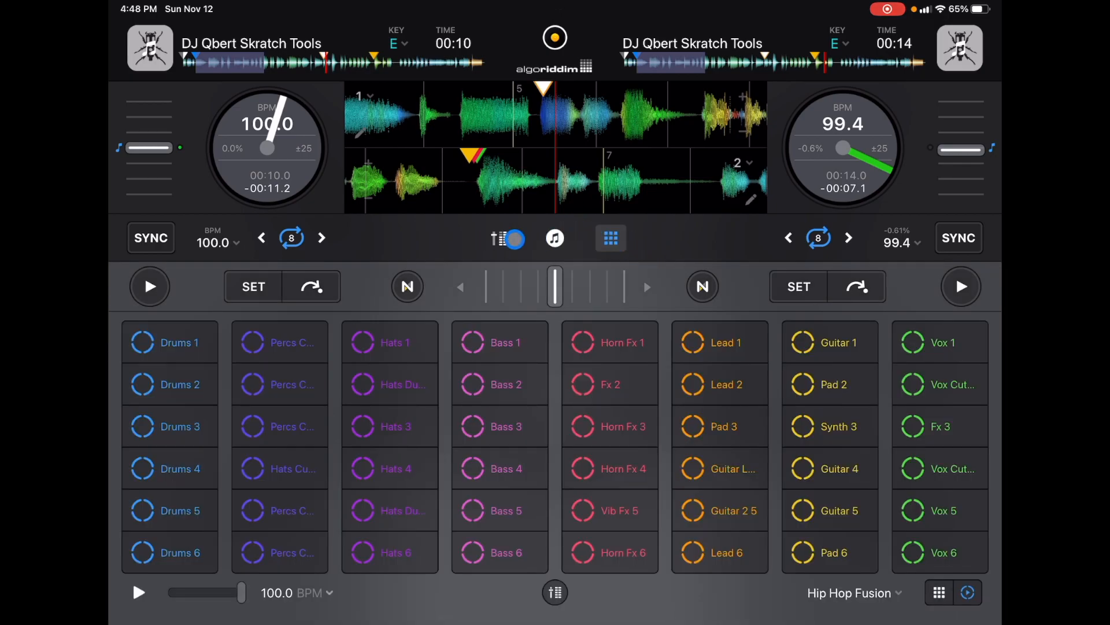
pyautogui.click(498, 238)
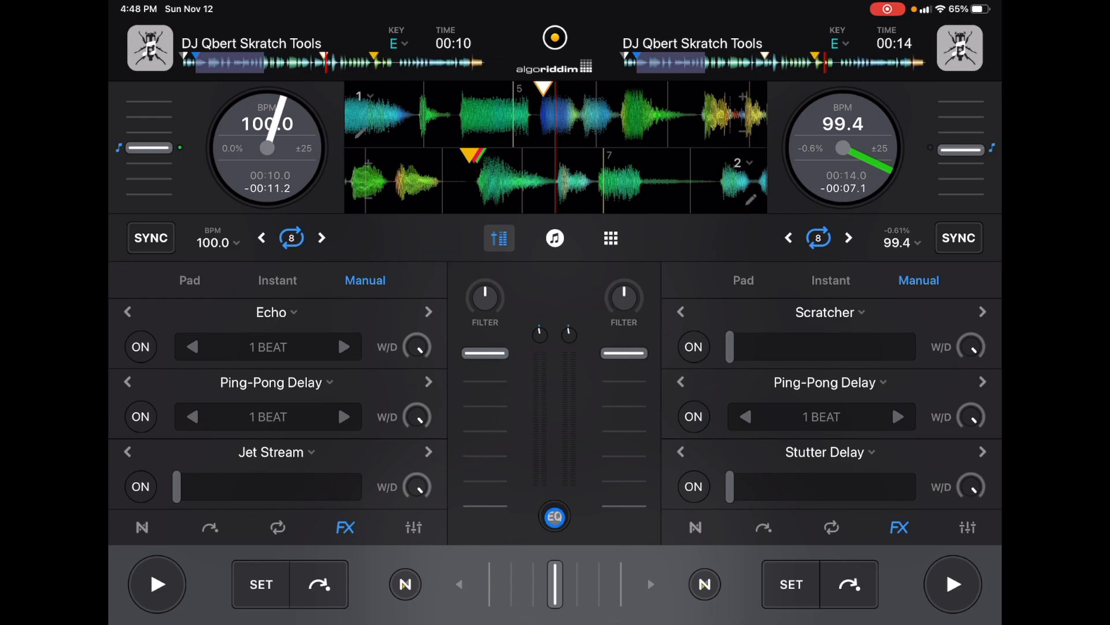
pyautogui.click(554, 517)
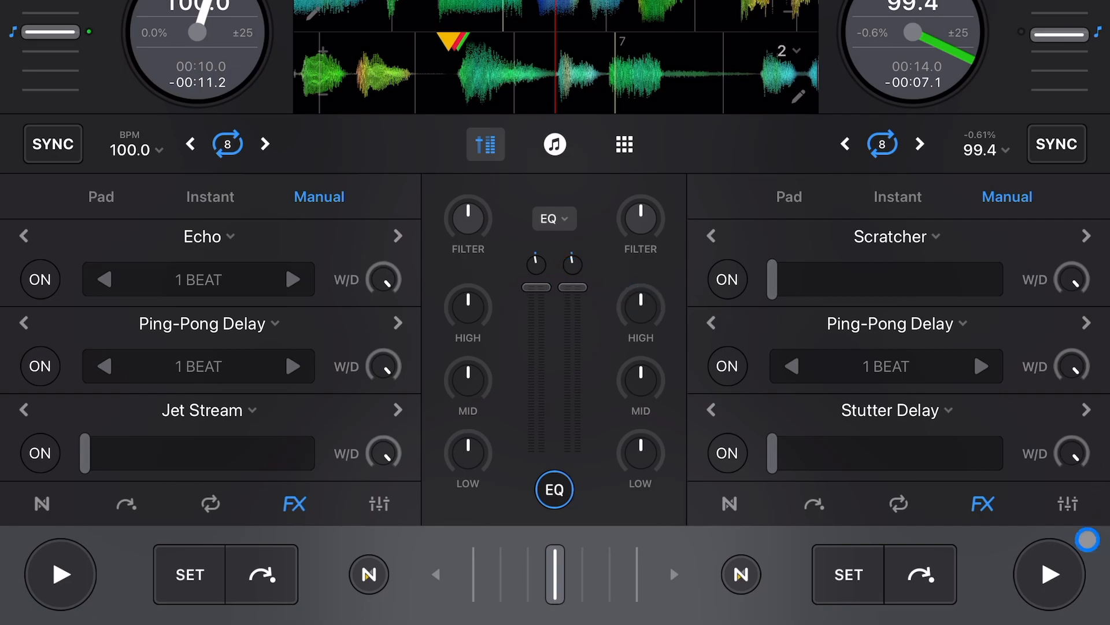
# Play deck 2 with the EQ mixer shown, then cycle deck 2's panel through NeuralMix, Cue, Loop back to FX.
pyautogui.click(1050, 574)
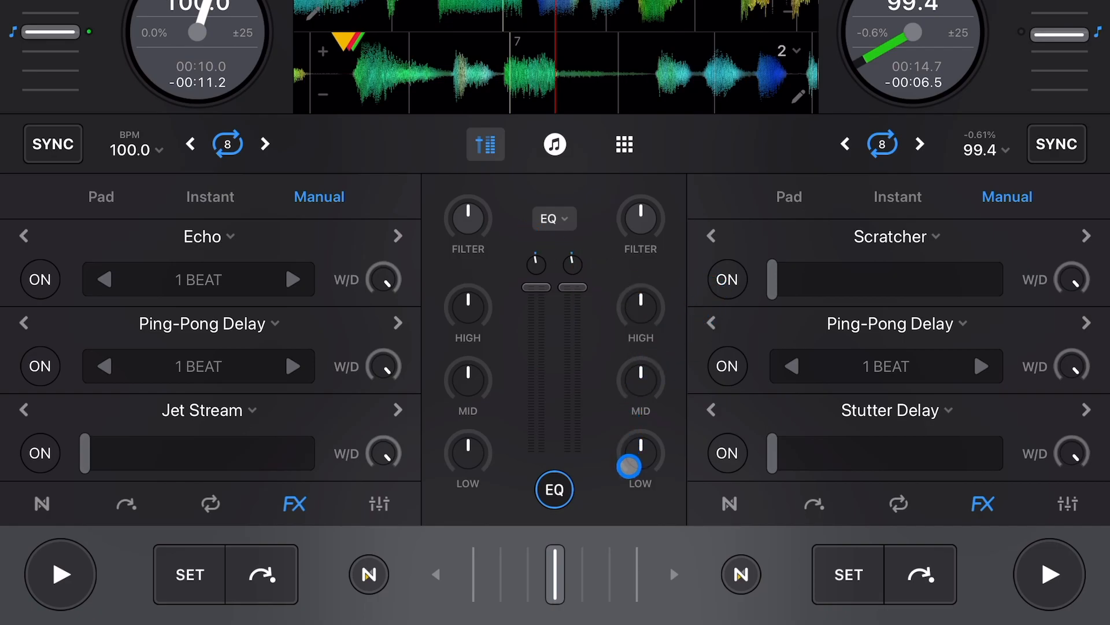
pyautogui.click(640, 376)
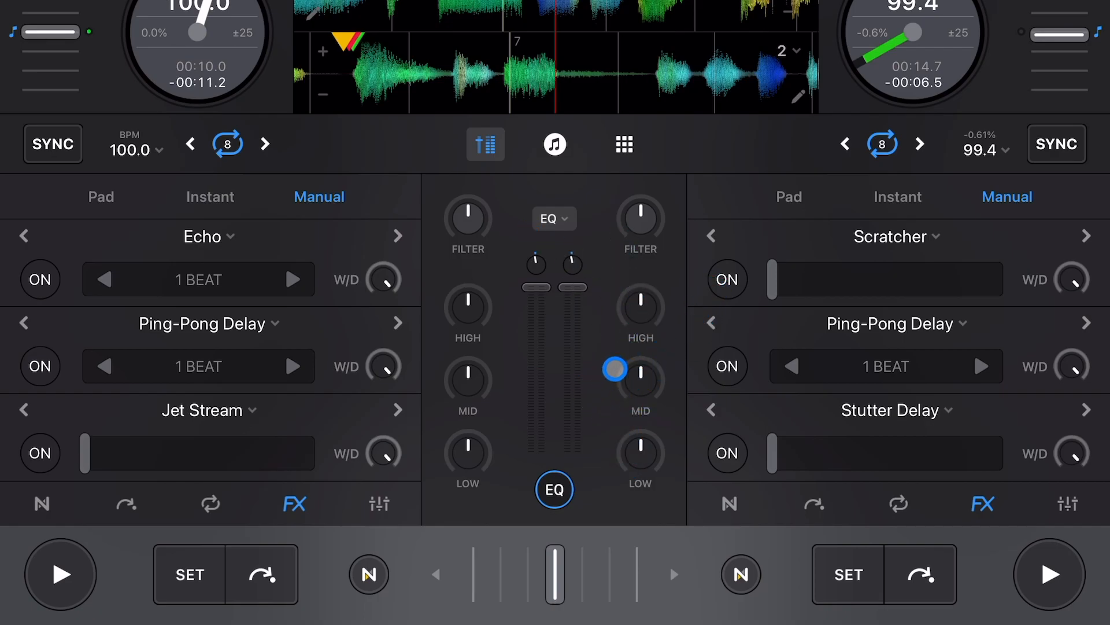
pyautogui.click(726, 500)
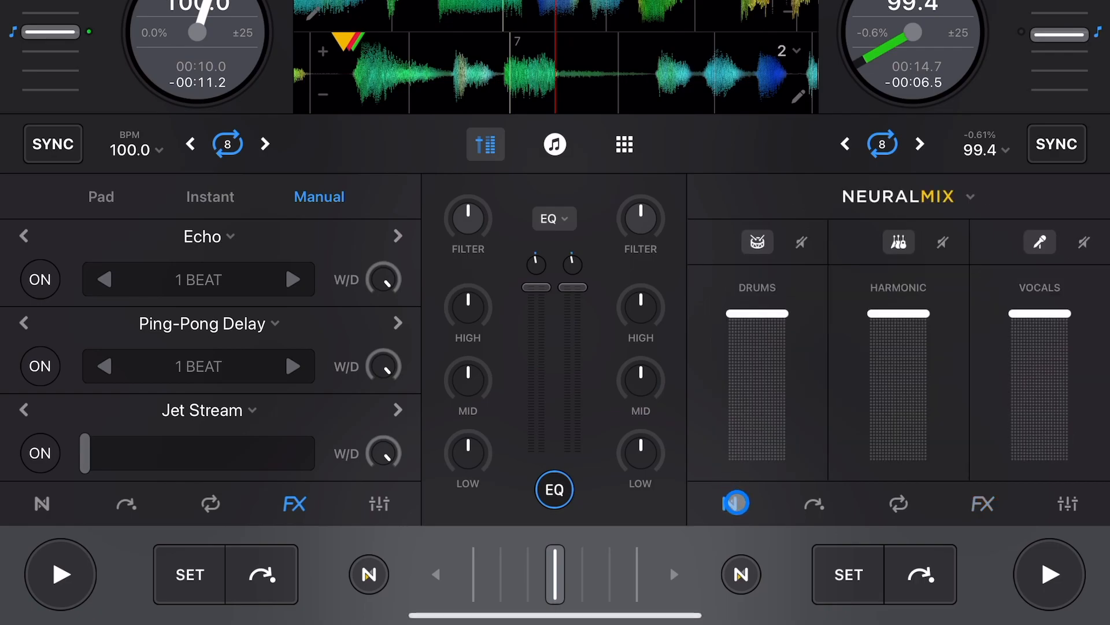
pyautogui.click(815, 503)
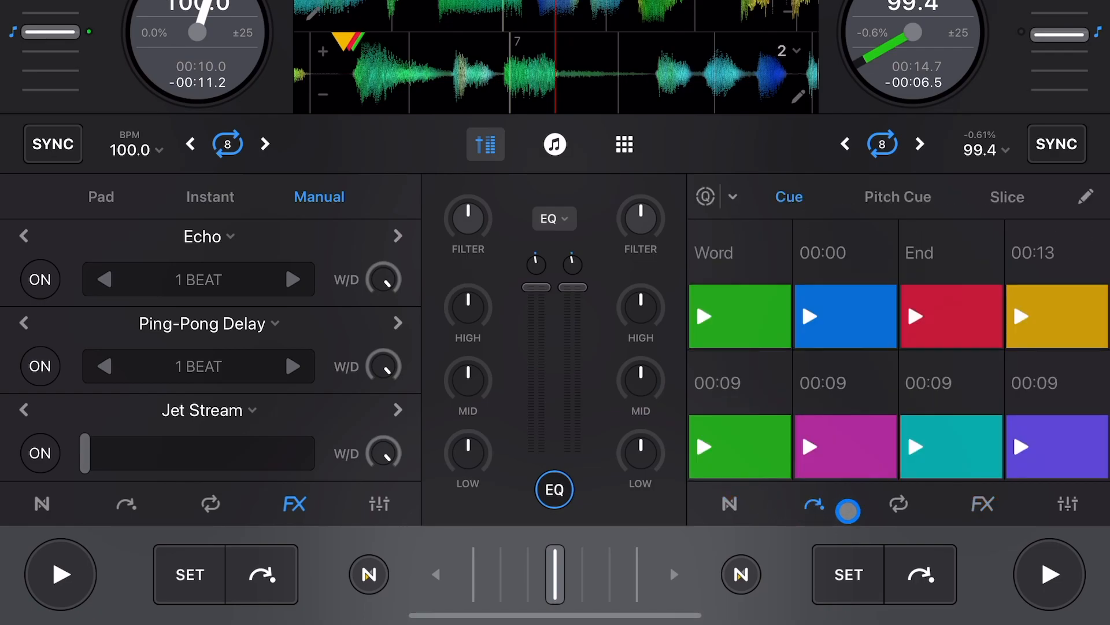
pyautogui.click(899, 504)
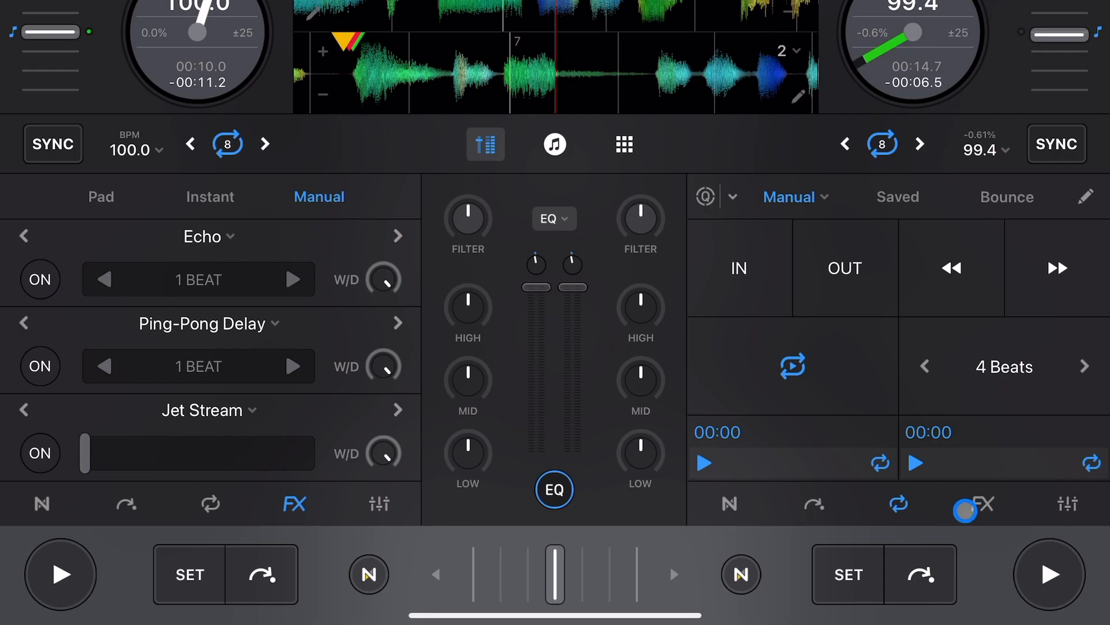
pyautogui.click(983, 504)
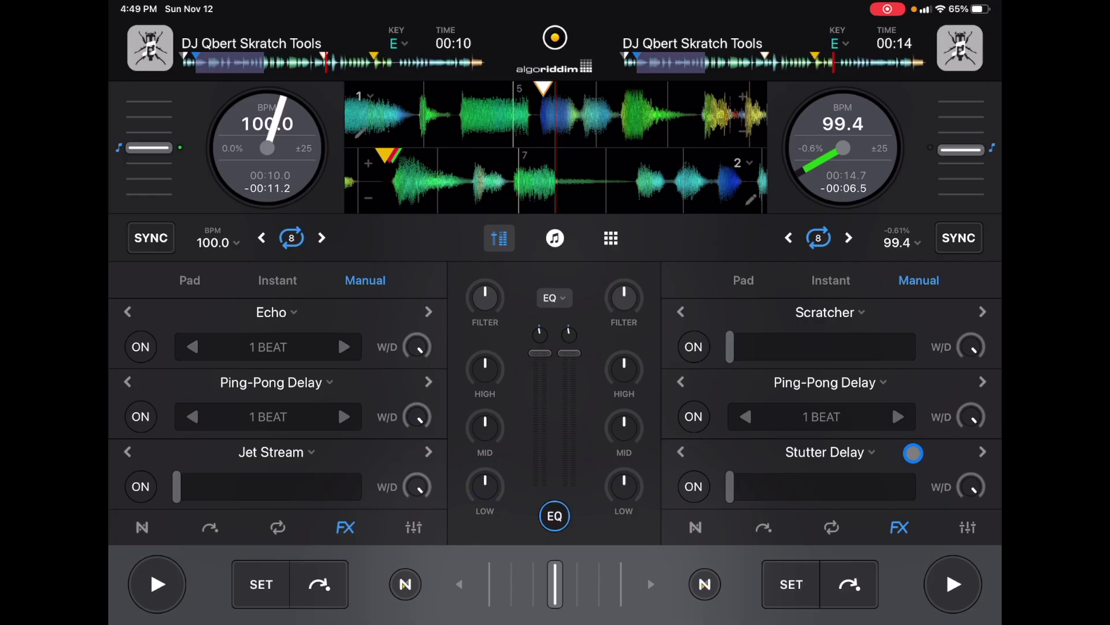
# Switch to Classic layout with the mixer between turntables and deck 2 showing its effects.
pyautogui.click(555, 35)
pyautogui.click(251, 162)
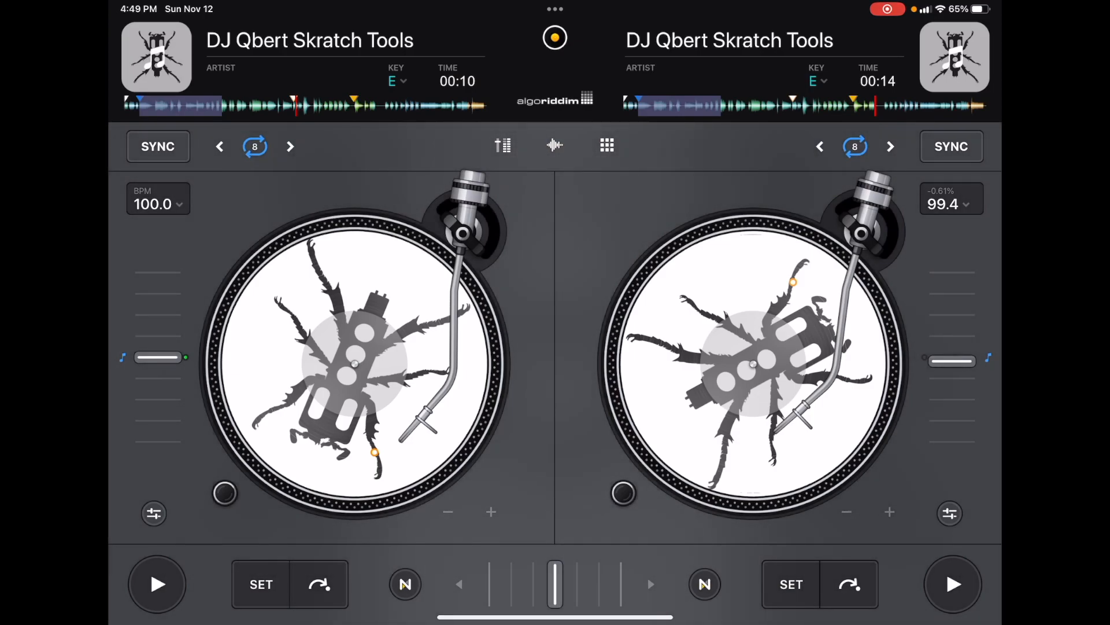
pyautogui.click(504, 146)
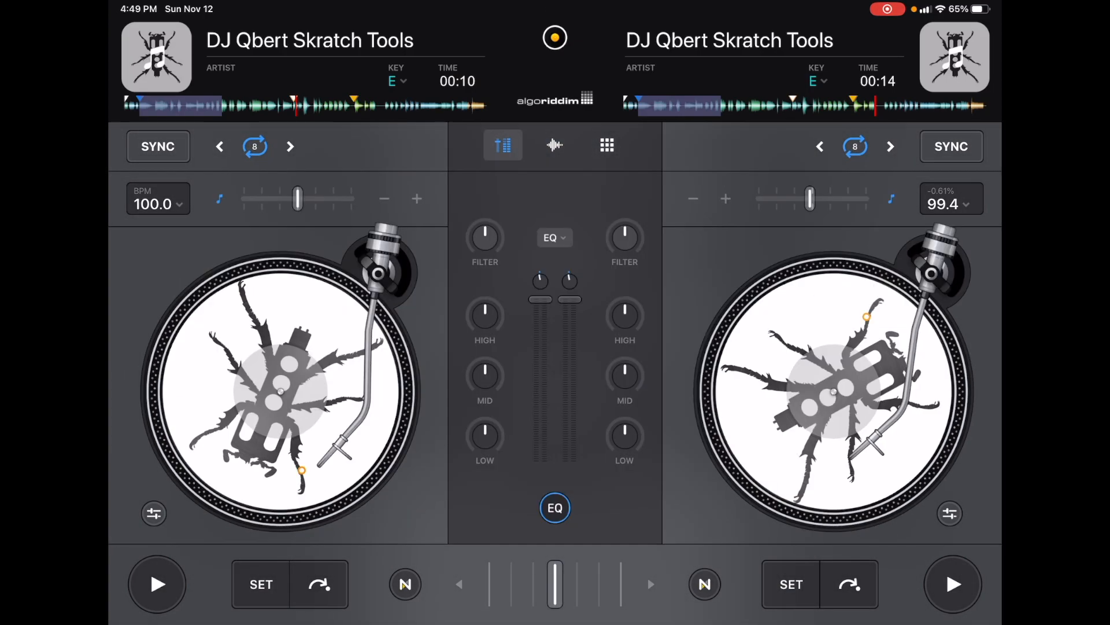
pyautogui.click(949, 513)
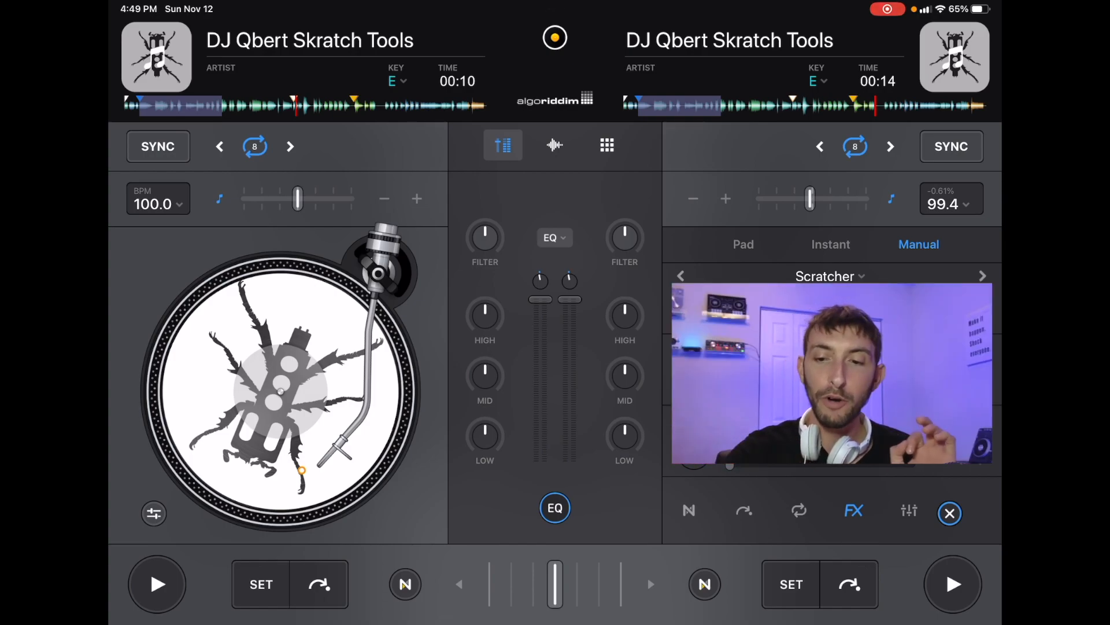
pyautogui.click(556, 38)
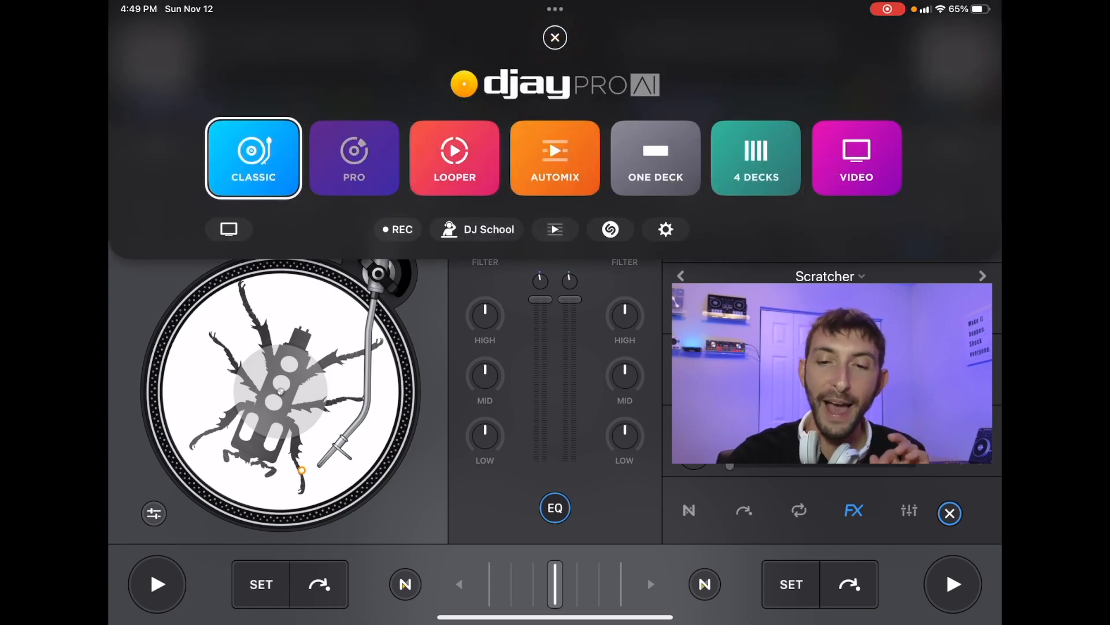
# Return to Pro layout, cycle deck 2's panel tabs to the EQ sliders and open the music library.
pyautogui.click(355, 162)
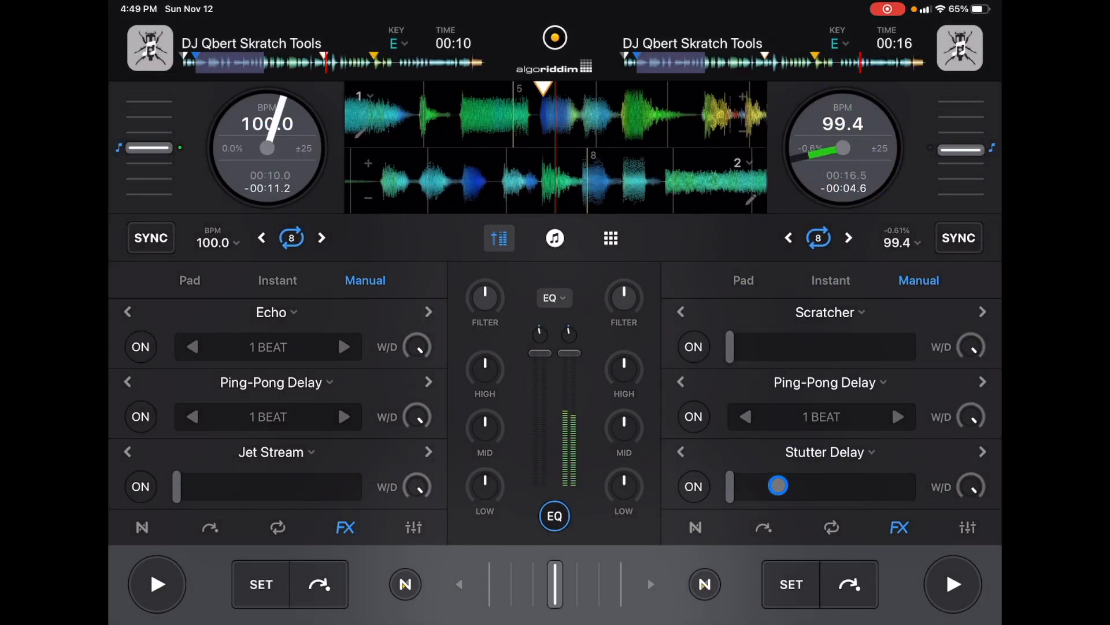
pyautogui.click(695, 526)
pyautogui.click(764, 527)
pyautogui.click(831, 526)
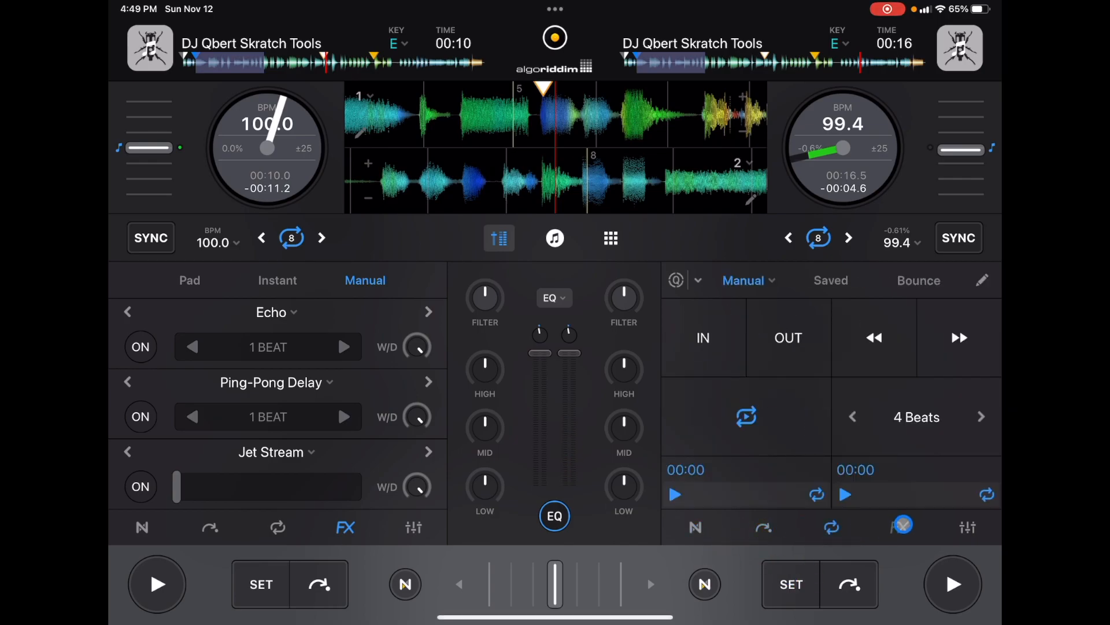
pyautogui.click(898, 527)
pyautogui.click(968, 527)
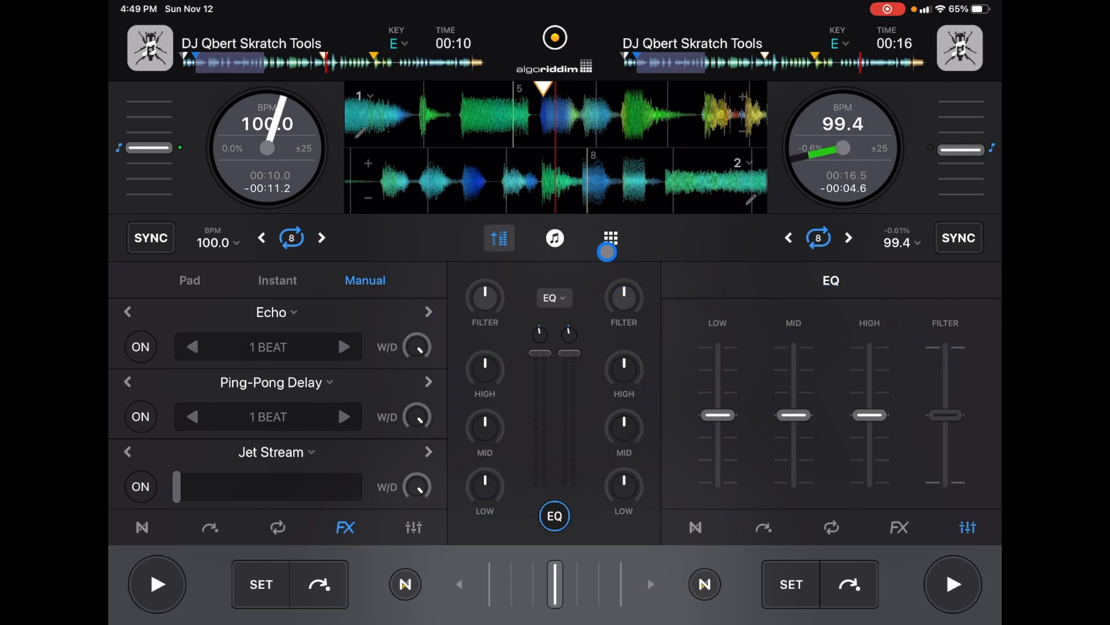
pyautogui.click(560, 236)
pyautogui.scroll(-3, 641, 520)
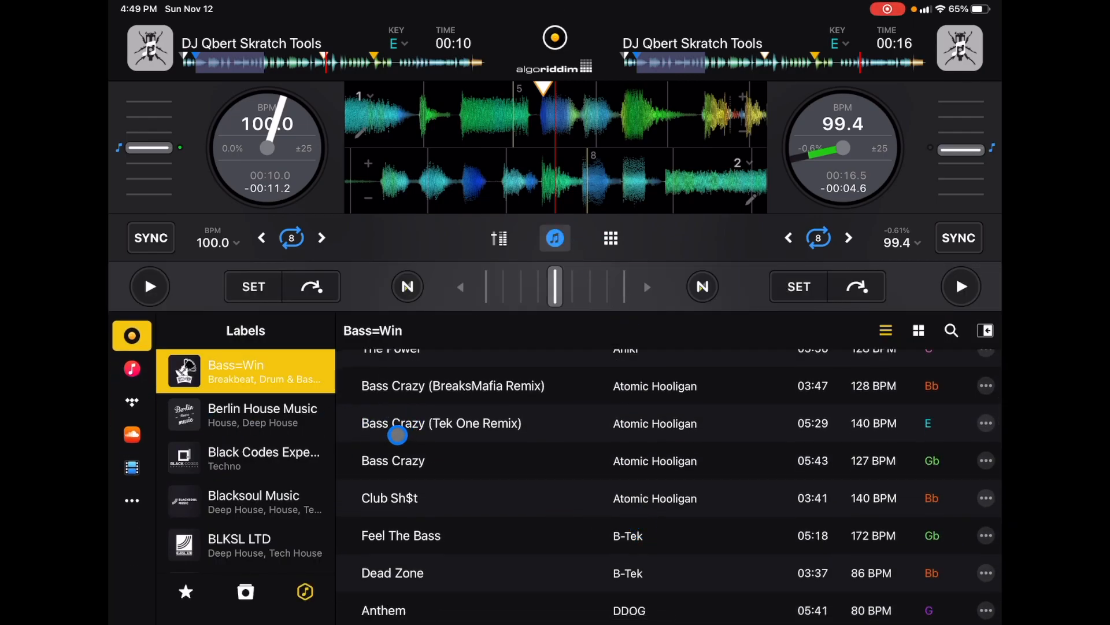
# Browse Tidal then the Labels collection, and replace the library with the Hip Hop Fusion looper grid.
pyautogui.click(131, 401)
pyautogui.click(132, 336)
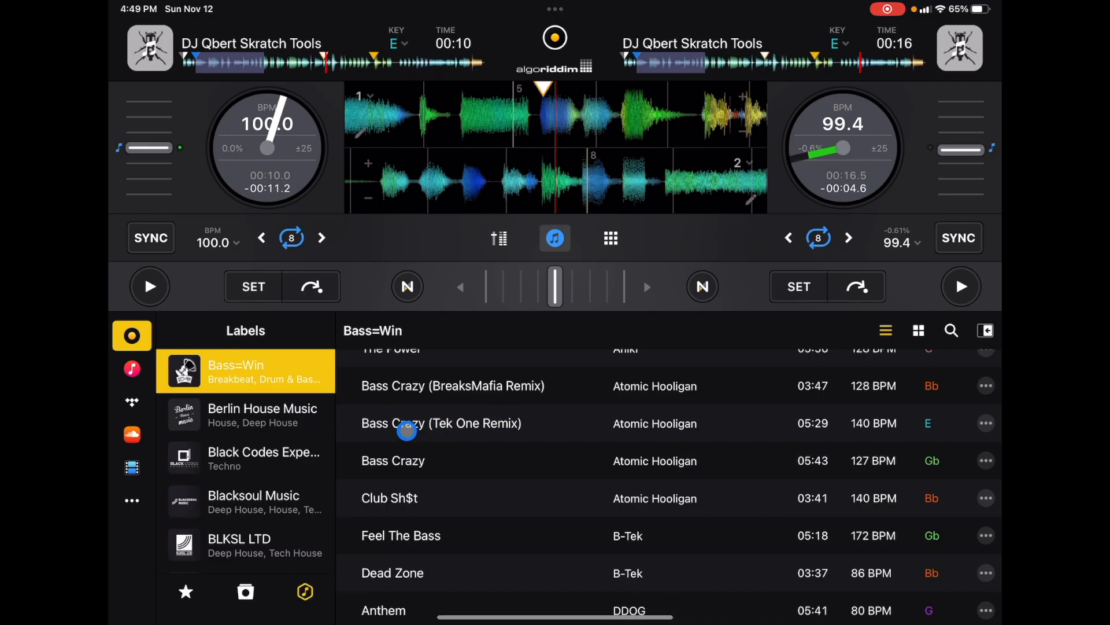
pyautogui.scroll(-2, 390, 468)
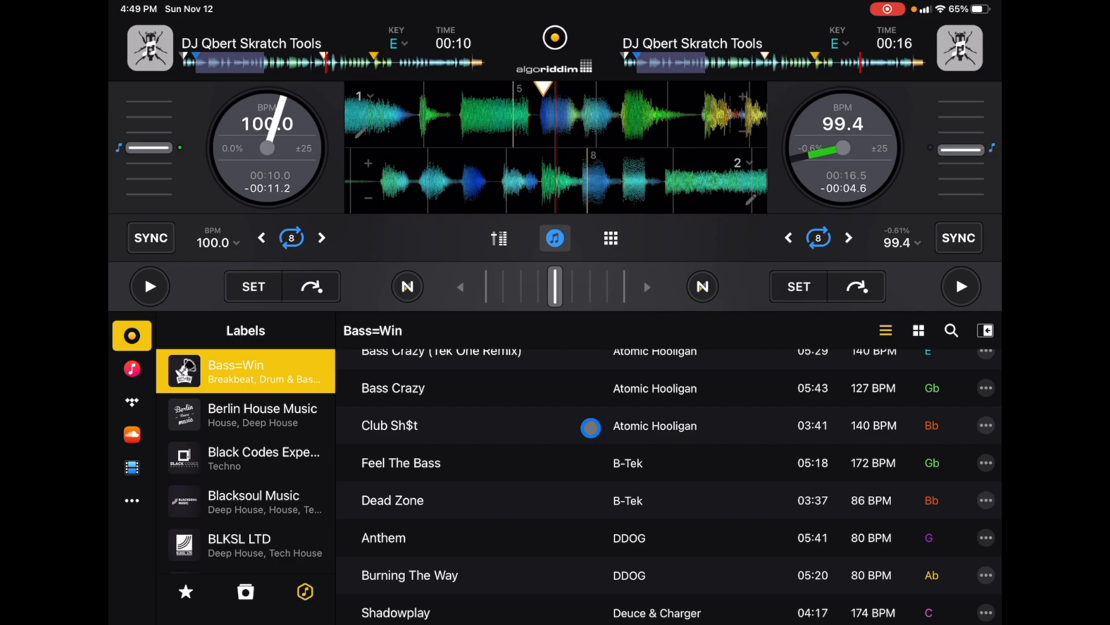
pyautogui.click(611, 239)
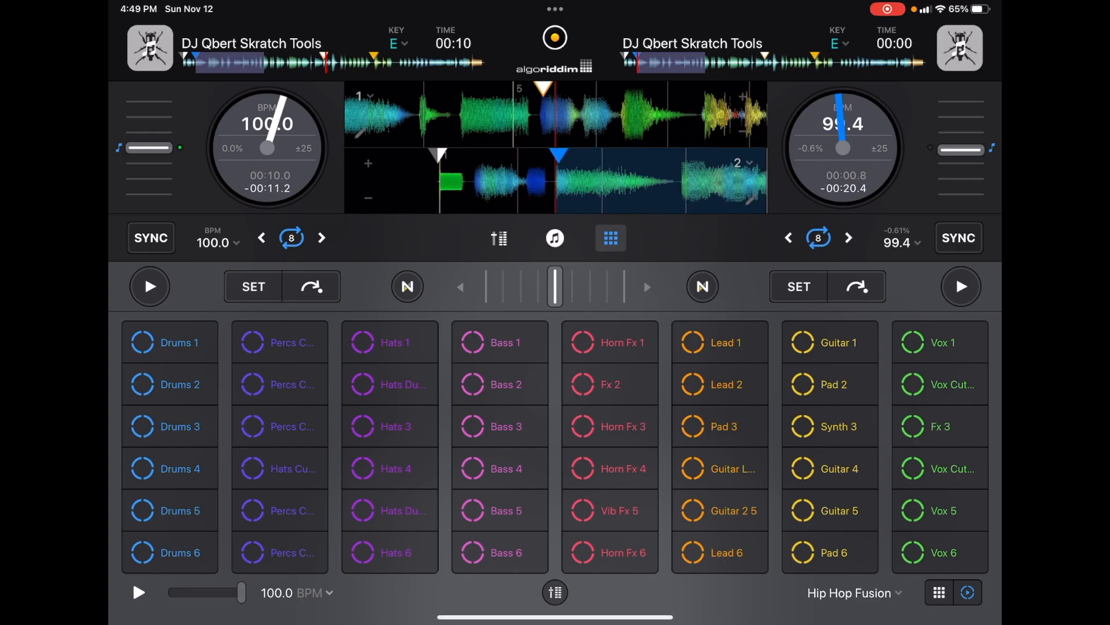
# Turn off deck 2's loop, trigger Drums 3, percussion and Hats 3 pads, then switch to the sampler.
pyautogui.click(818, 238)
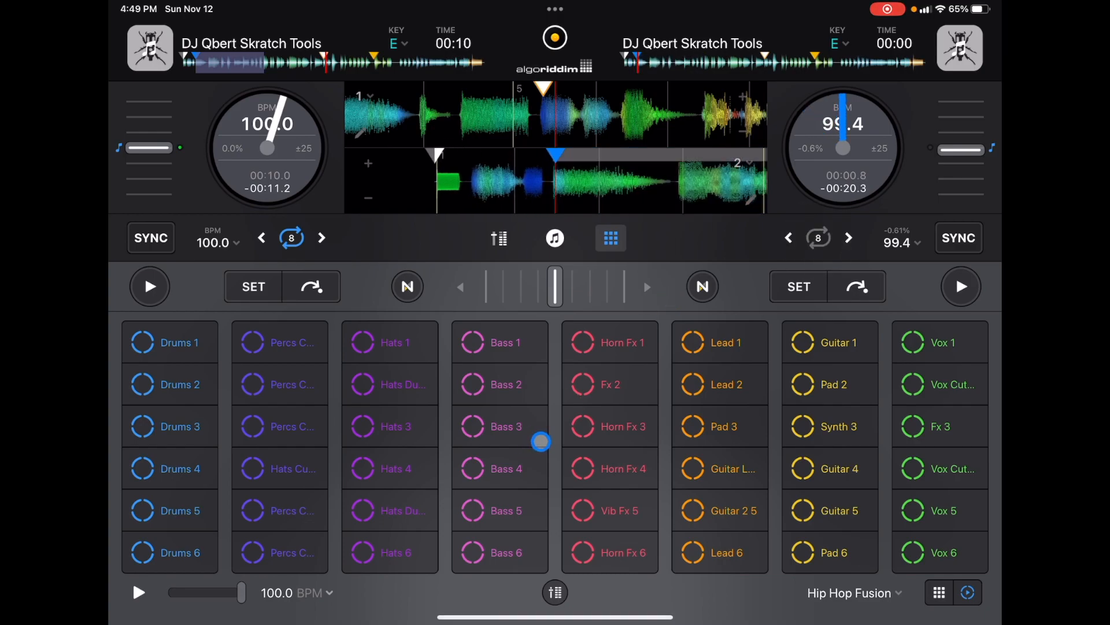
pyautogui.click(170, 427)
pyautogui.click(279, 384)
pyautogui.click(390, 426)
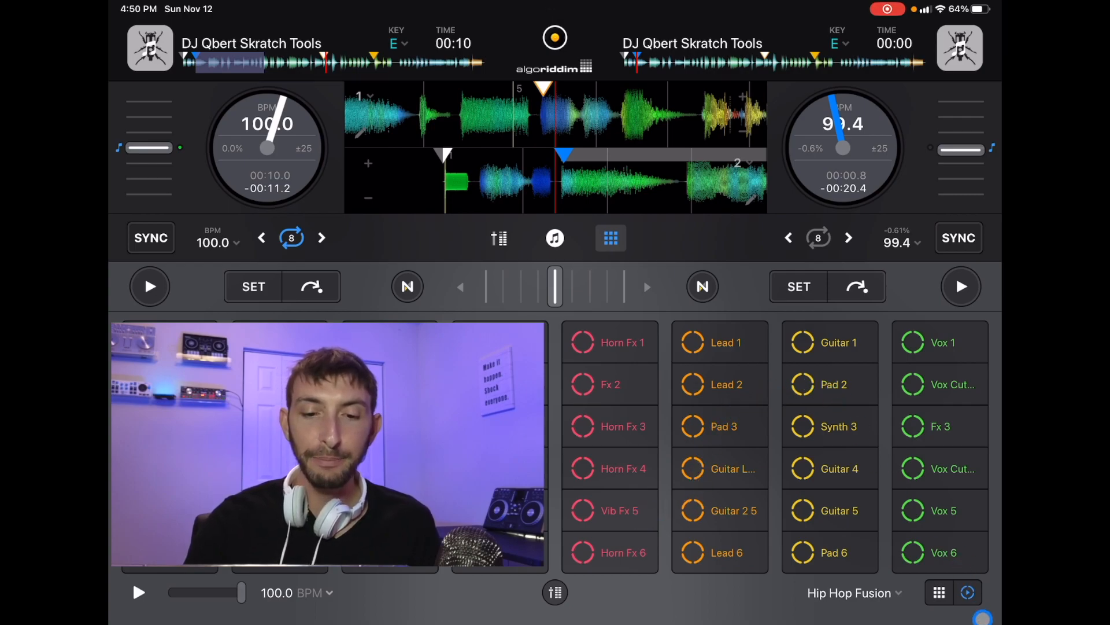
pyautogui.click(946, 591)
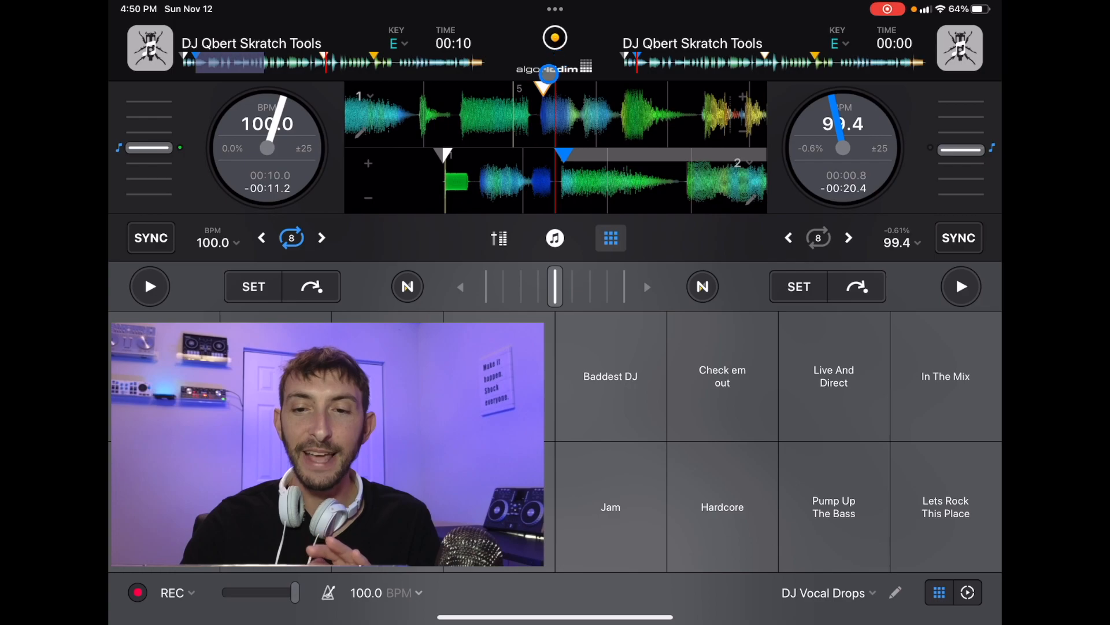
# Switch to the Looper layout with the Hip Hop Fusion loop pack and faders hidden.
pyautogui.click(554, 37)
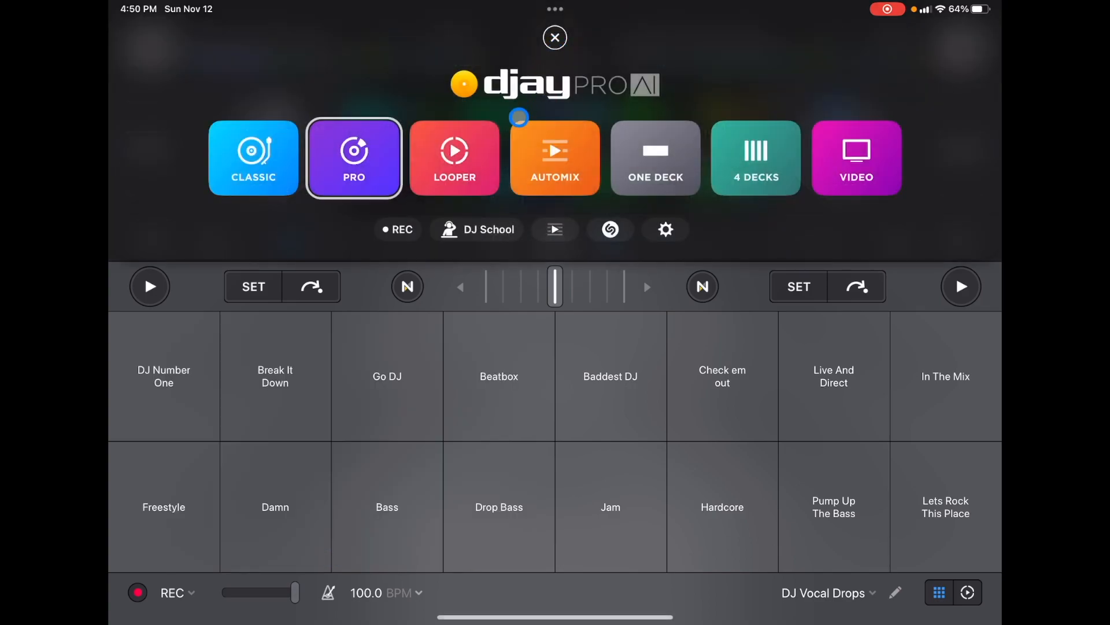
pyautogui.click(455, 157)
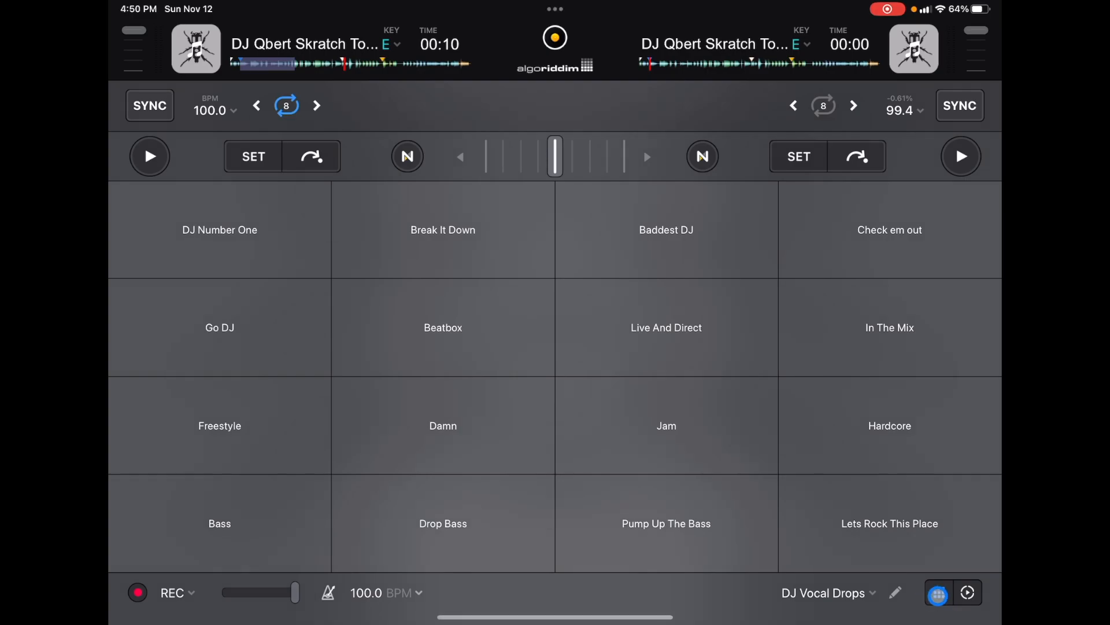
pyautogui.click(938, 593)
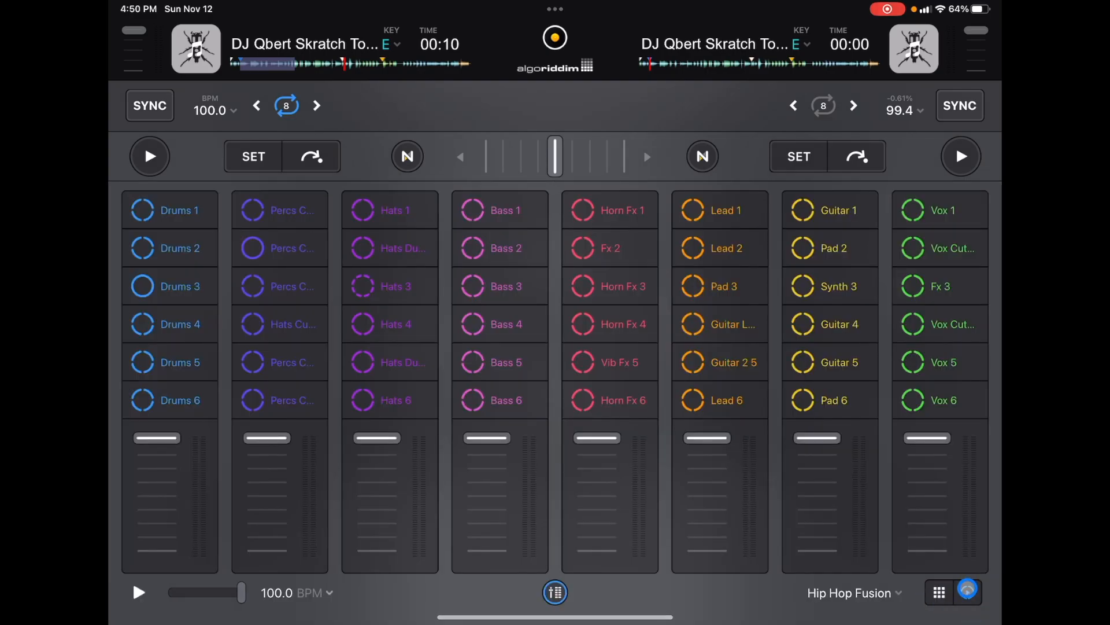
pyautogui.click(556, 591)
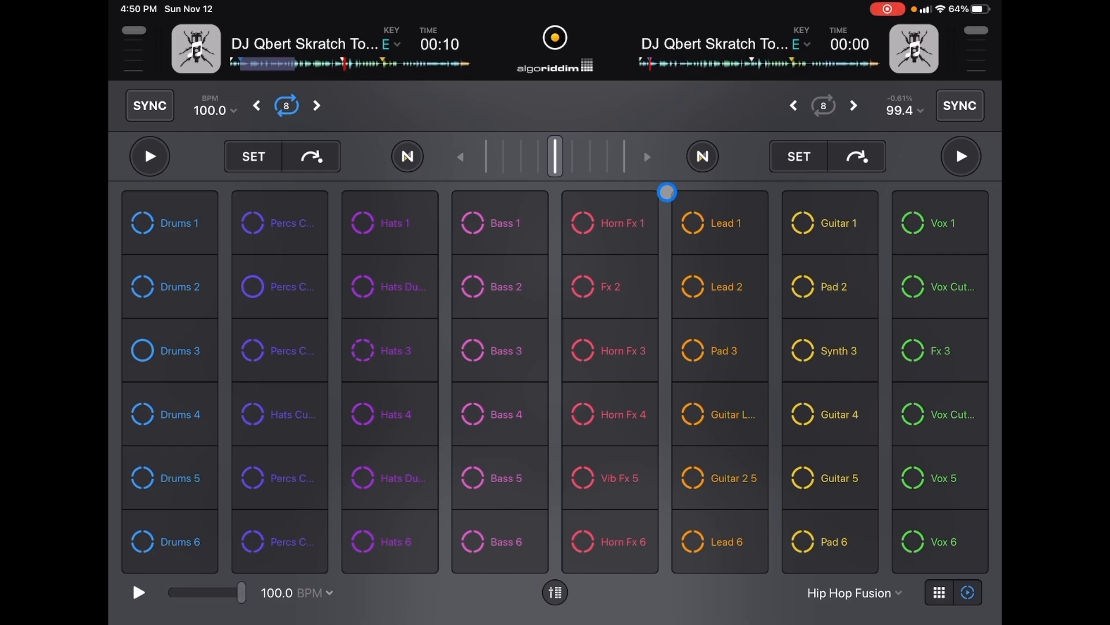
# Return to the Pro layout from the layout mode picker.
pyautogui.click(556, 37)
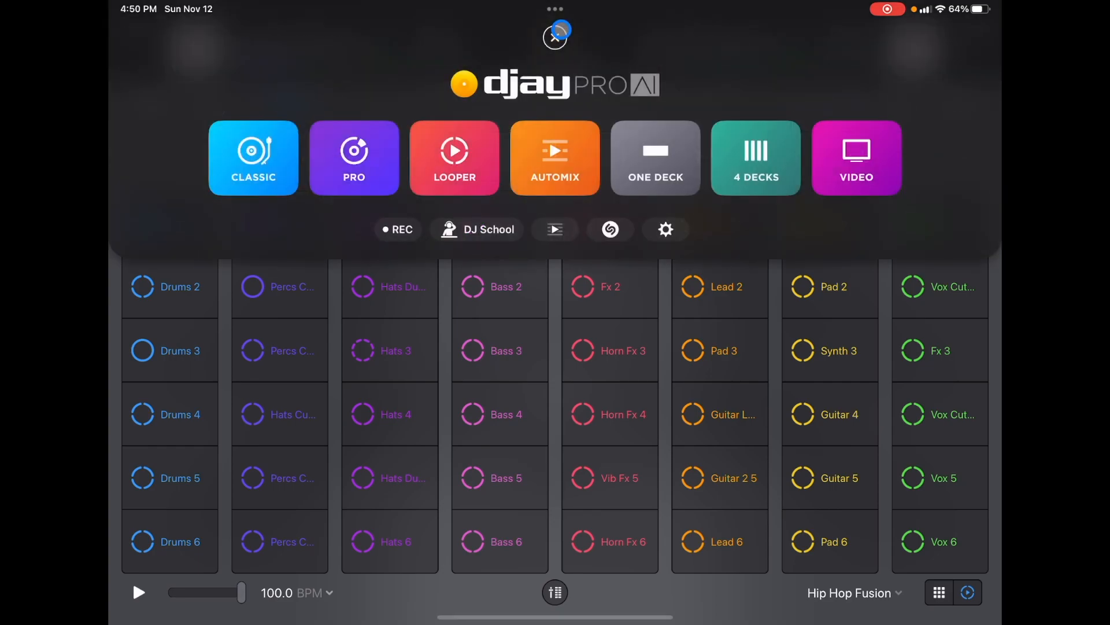
pyautogui.click(474, 126)
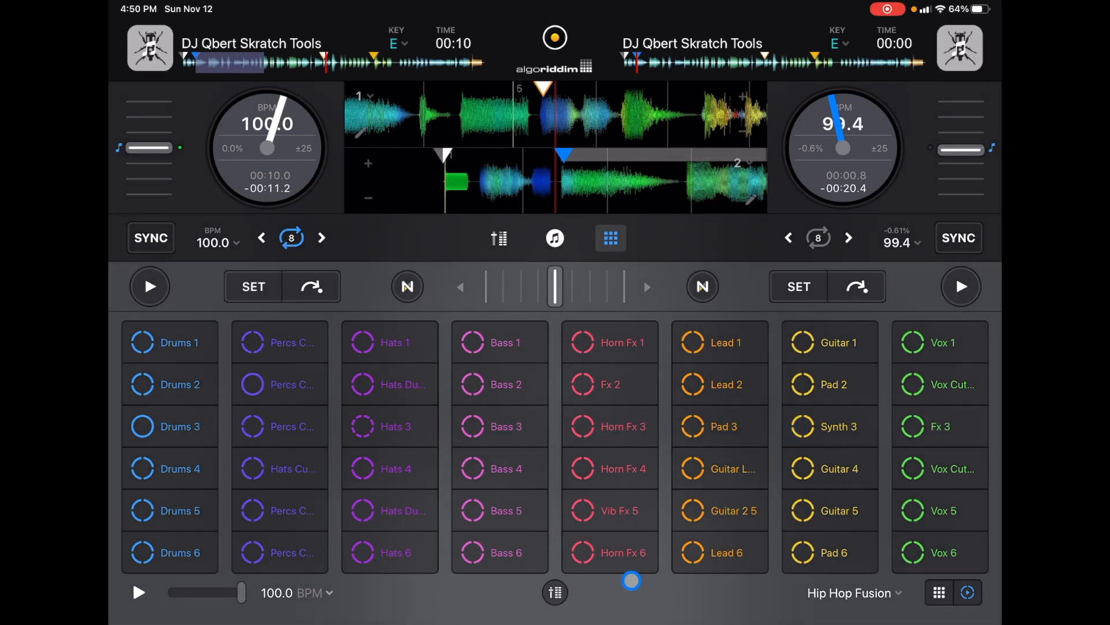
# Adjust the Hats 3 and percussion sample volumes, then show the effects and EQ mixer.
pyautogui.click(556, 593)
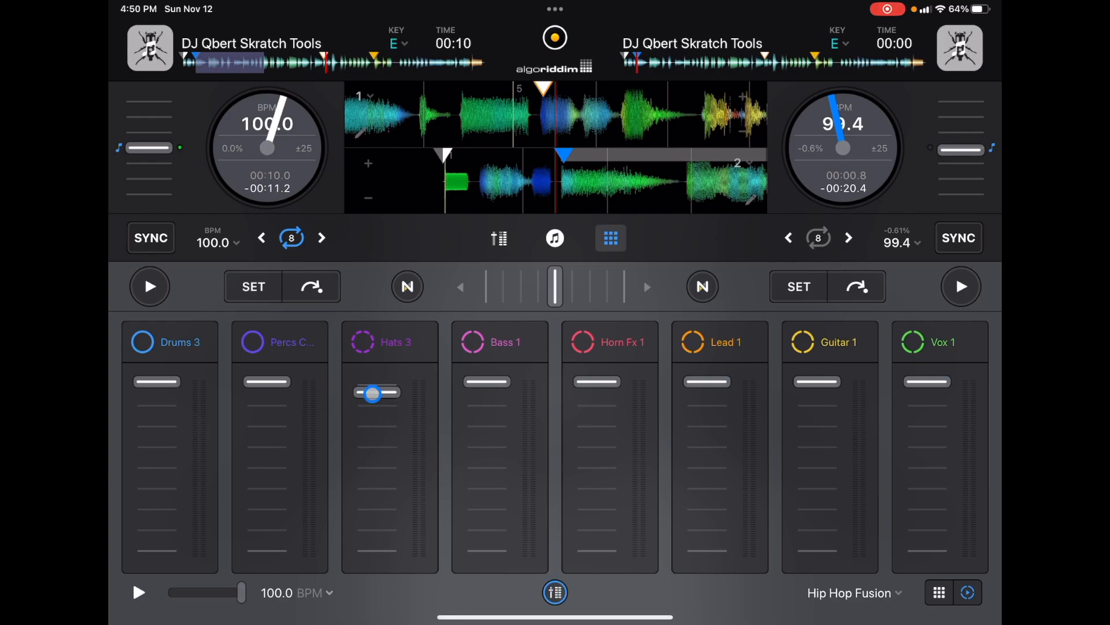
pyautogui.moveTo(377, 382); pyautogui.dragTo(417, 396)
pyautogui.moveTo(267, 382); pyautogui.dragTo(268, 507)
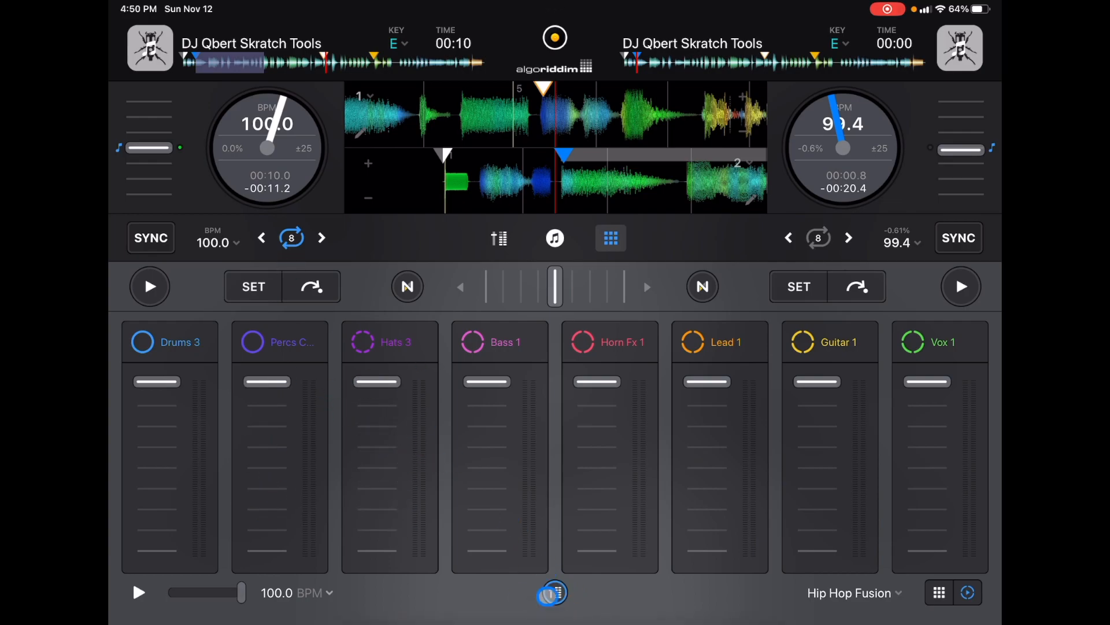
pyautogui.click(555, 592)
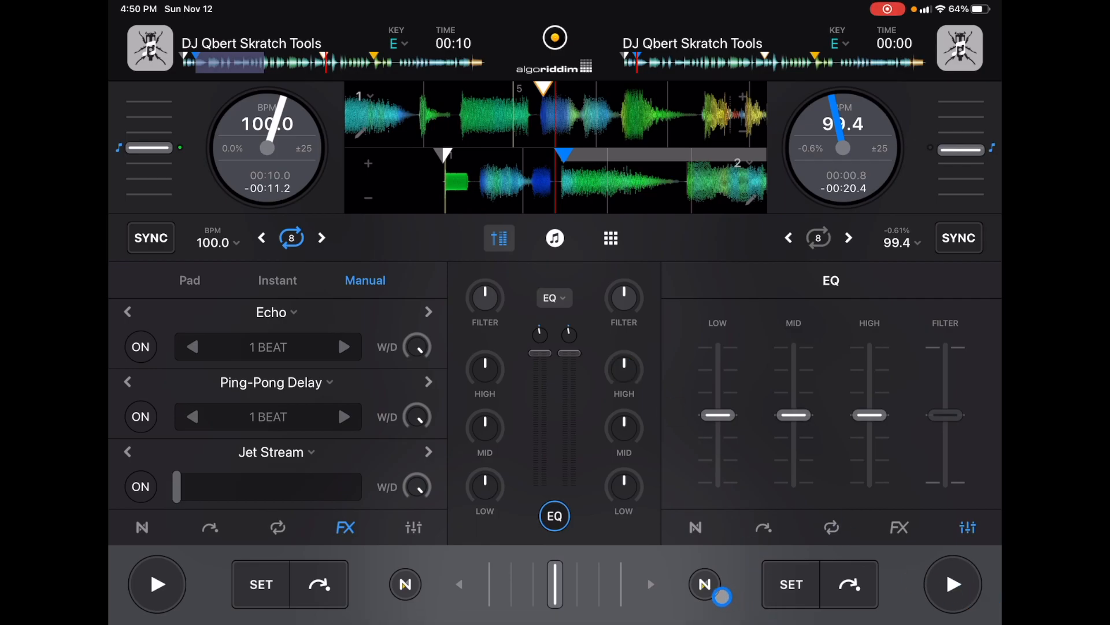
# Turn on Neural Mix for deck 2 and shift its stem balance toward vocals.
pyautogui.click(705, 584)
pyautogui.click(816, 583)
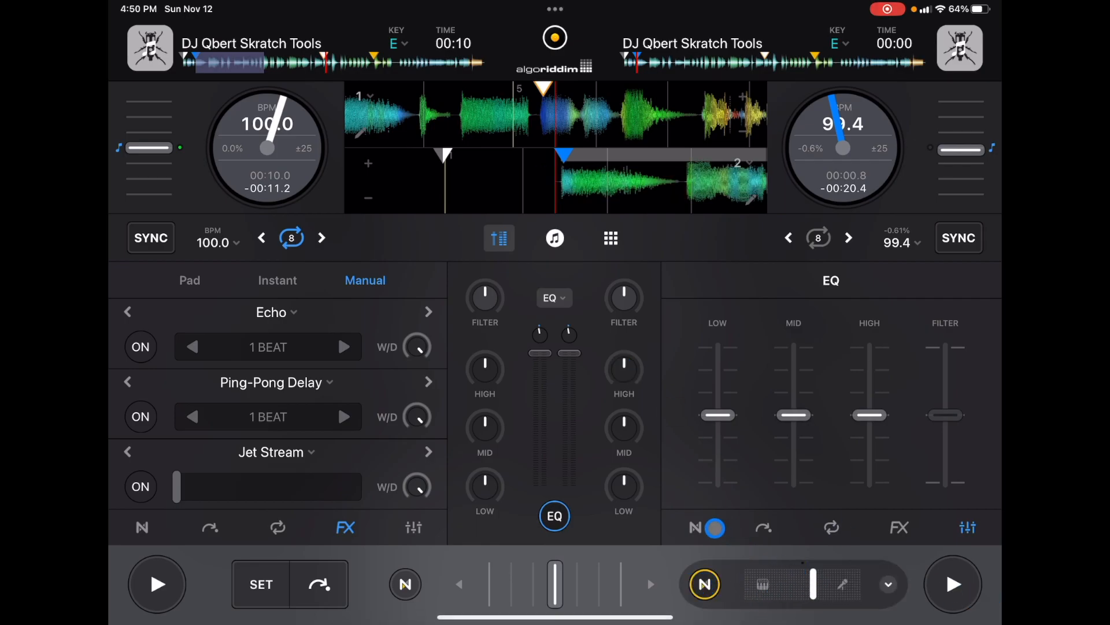
pyautogui.click(696, 528)
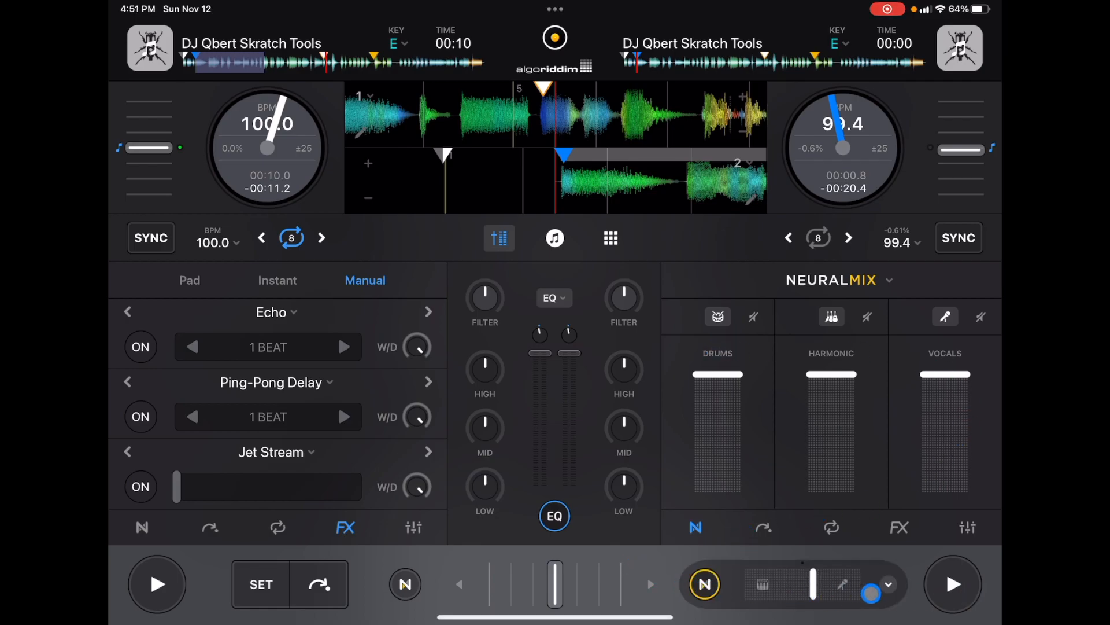
pyautogui.moveTo(813, 584); pyautogui.dragTo(877, 589)
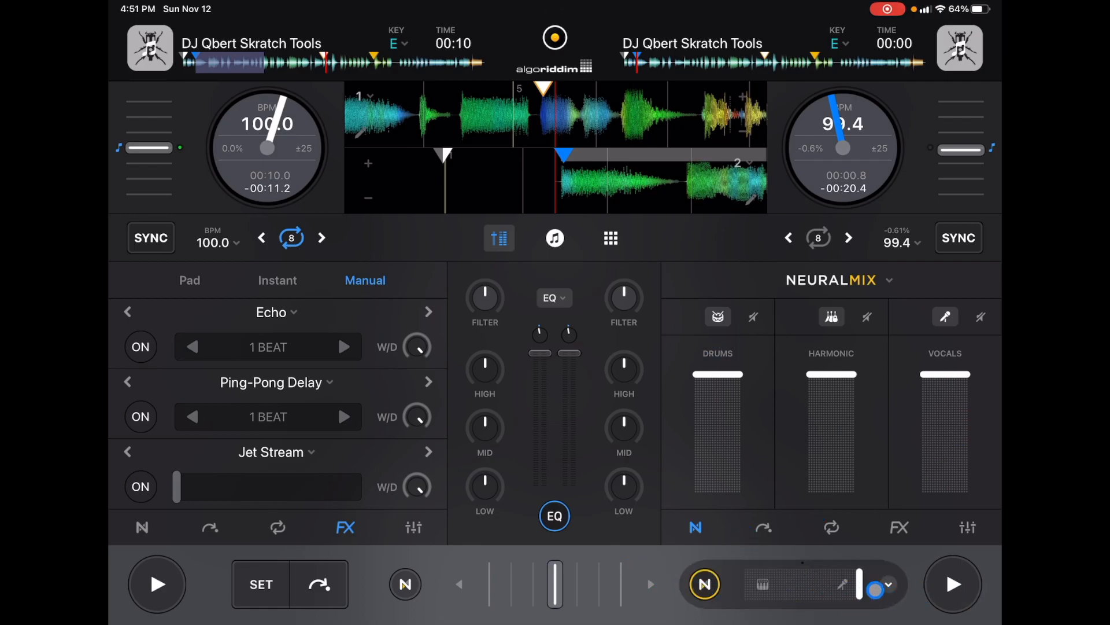
# In Pro layout, raise deck 1 to 109.1 BPM and sync deck 2's tempo to it.
pyautogui.click(555, 37)
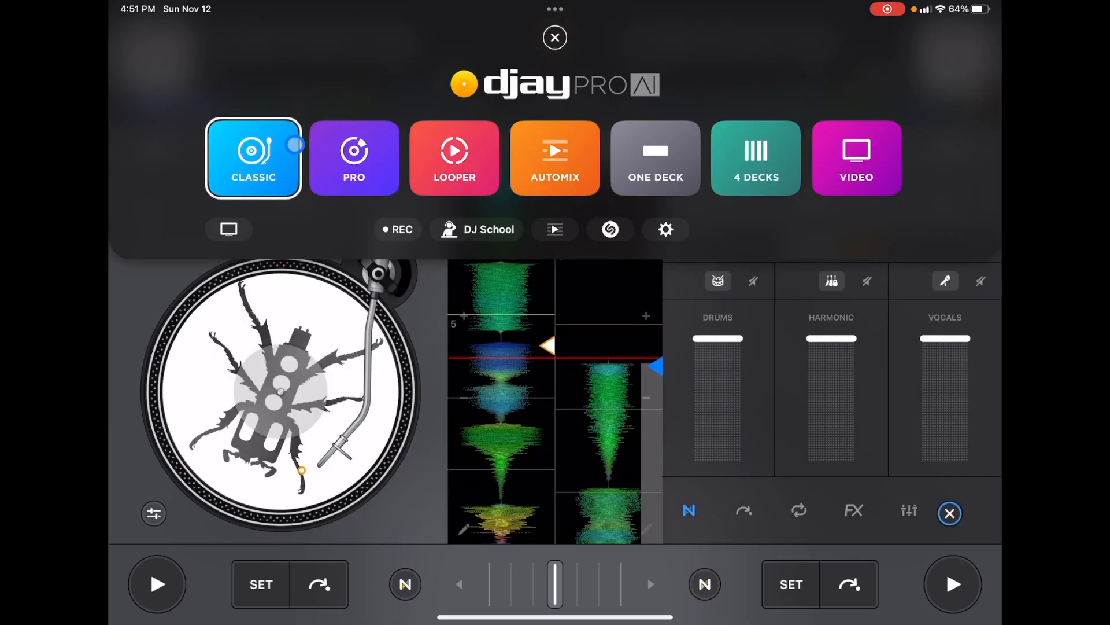
pyautogui.click(973, 137)
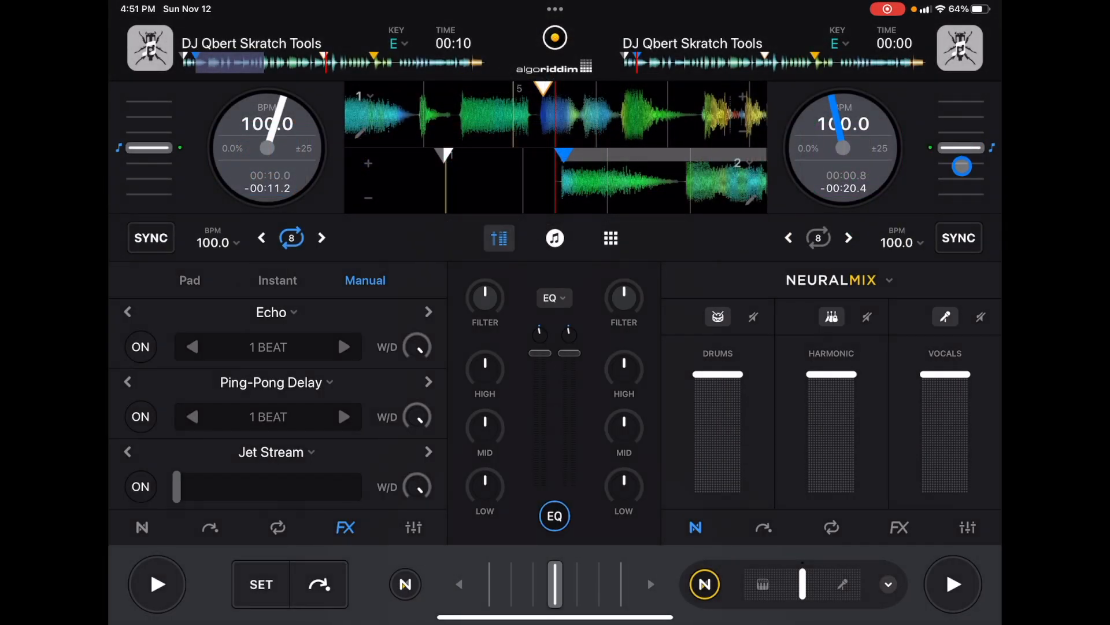
pyautogui.moveTo(966, 149)
pyautogui.mouseDown()
pyautogui.moveTo(963, 104)
pyautogui.moveTo(975, 153)
pyautogui.mouseUp()
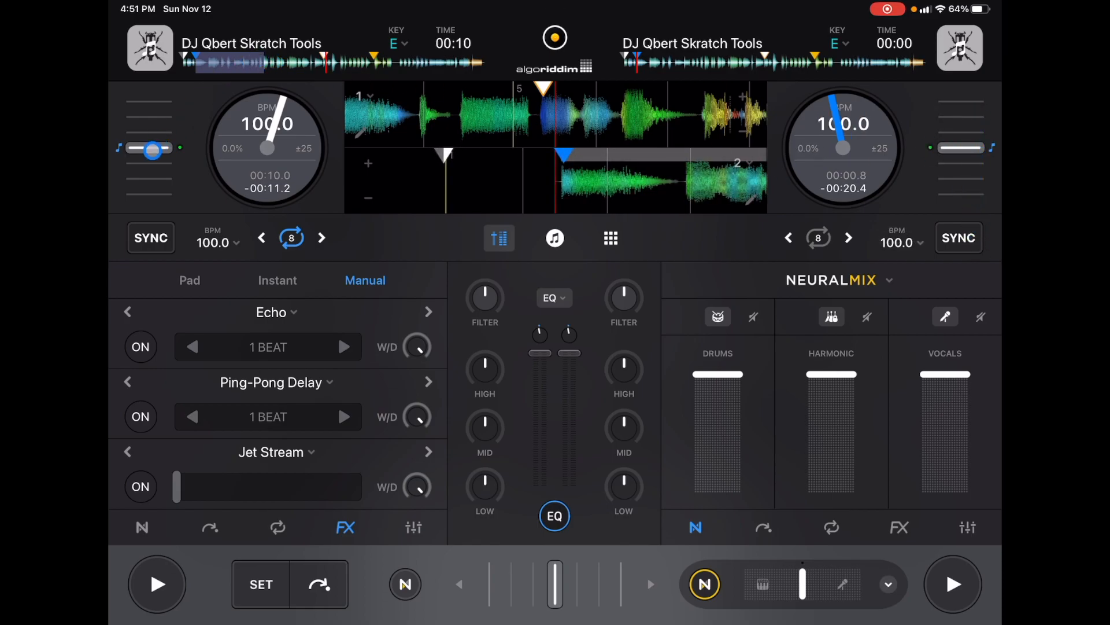
pyautogui.moveTo(152, 150); pyautogui.dragTo(150, 129)
pyautogui.click(958, 239)
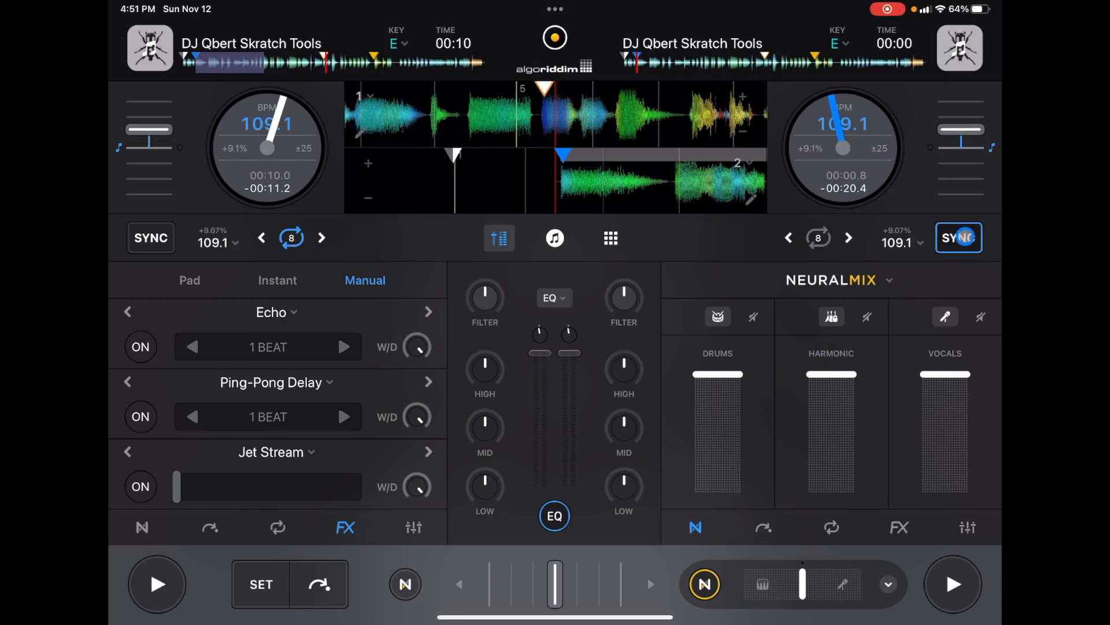
pyautogui.click(961, 238)
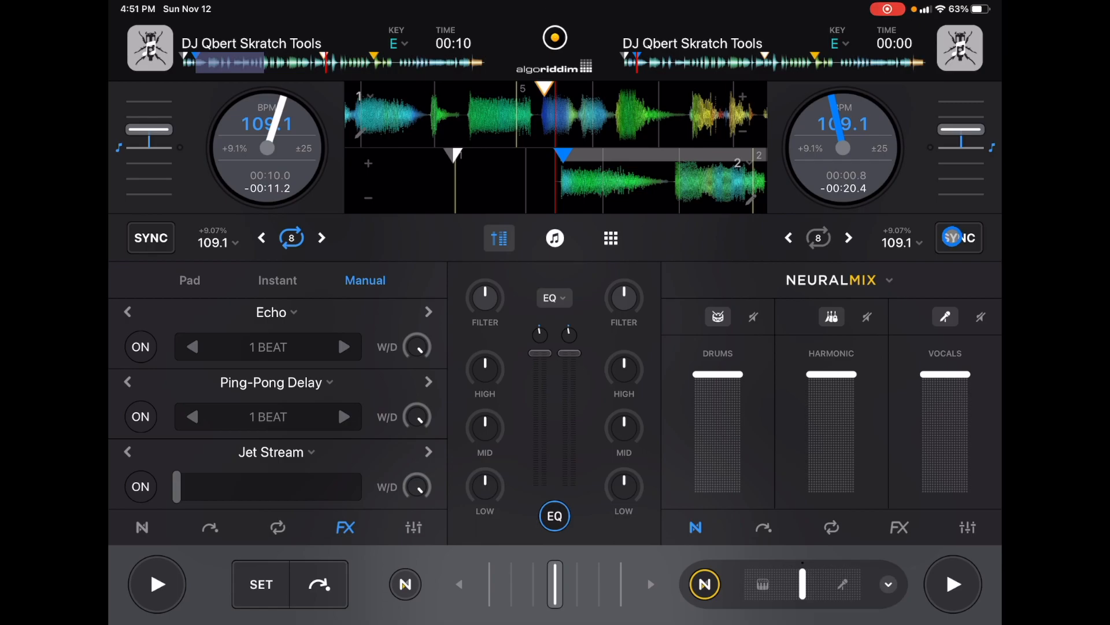
# Run a loop on deck 2 while showing its manual loop controls, then end it.
pyautogui.click(818, 239)
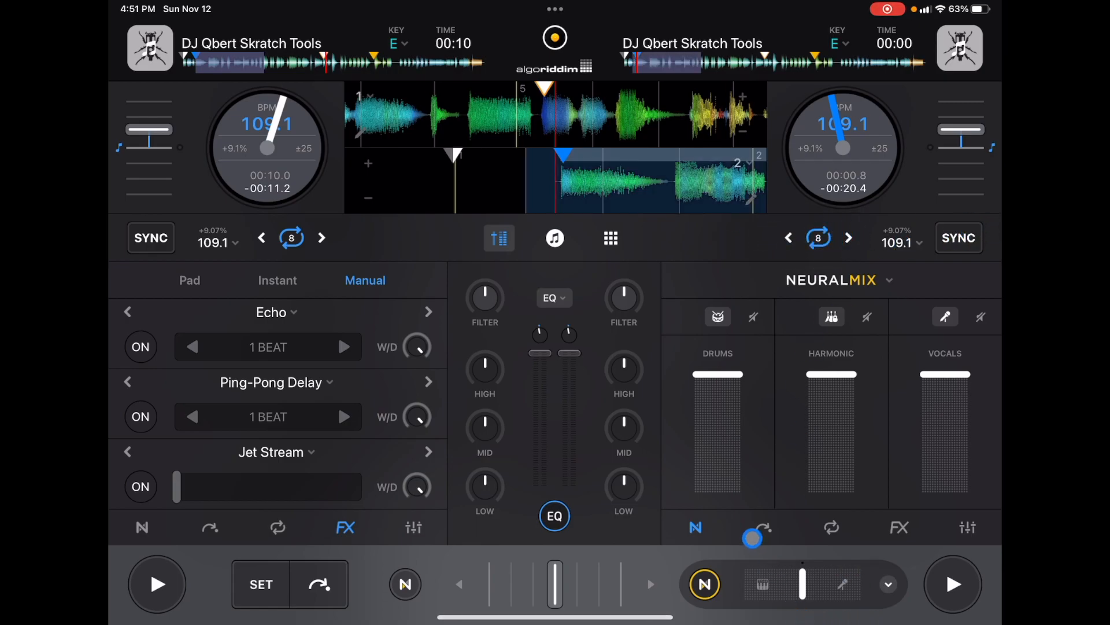
pyautogui.click(831, 528)
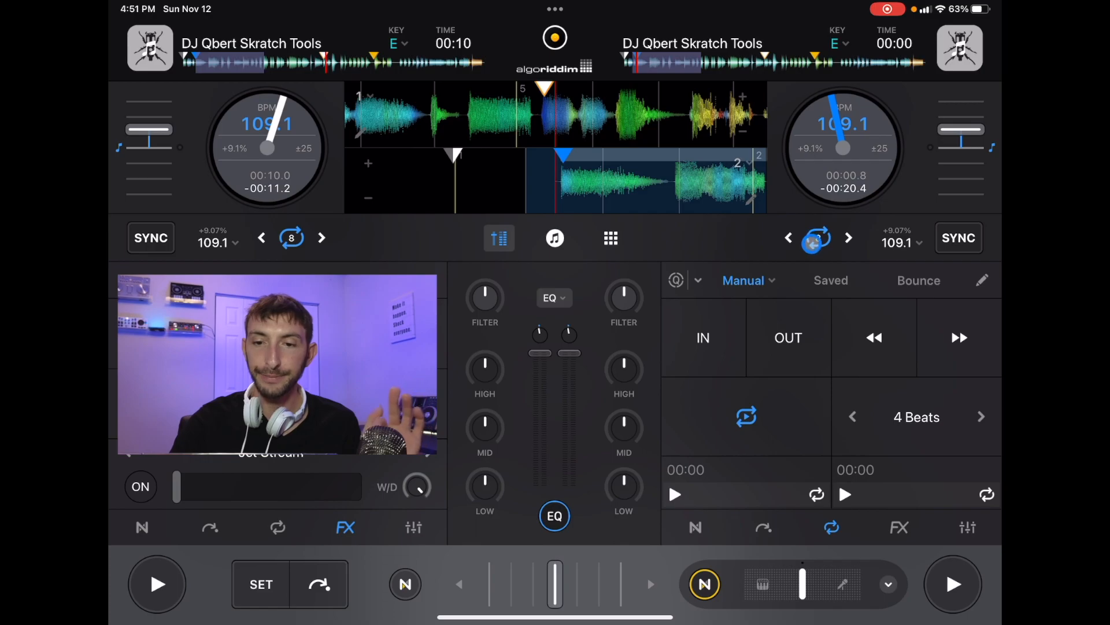
pyautogui.click(816, 239)
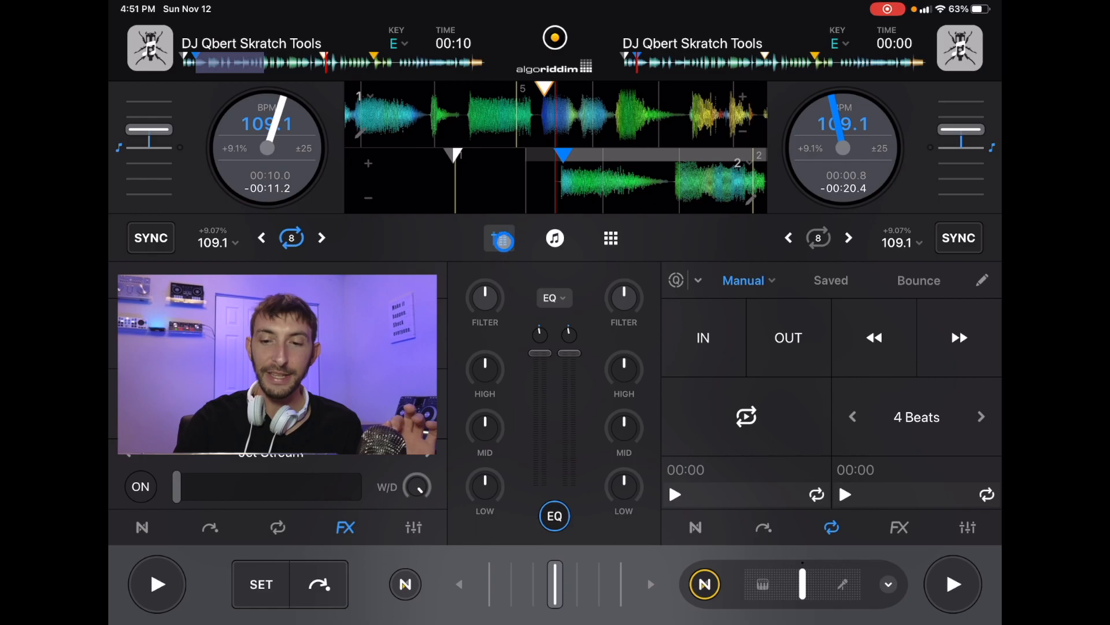
# Cycle the centre panel from the library and sampler to the giant waveform view.
pyautogui.click(552, 238)
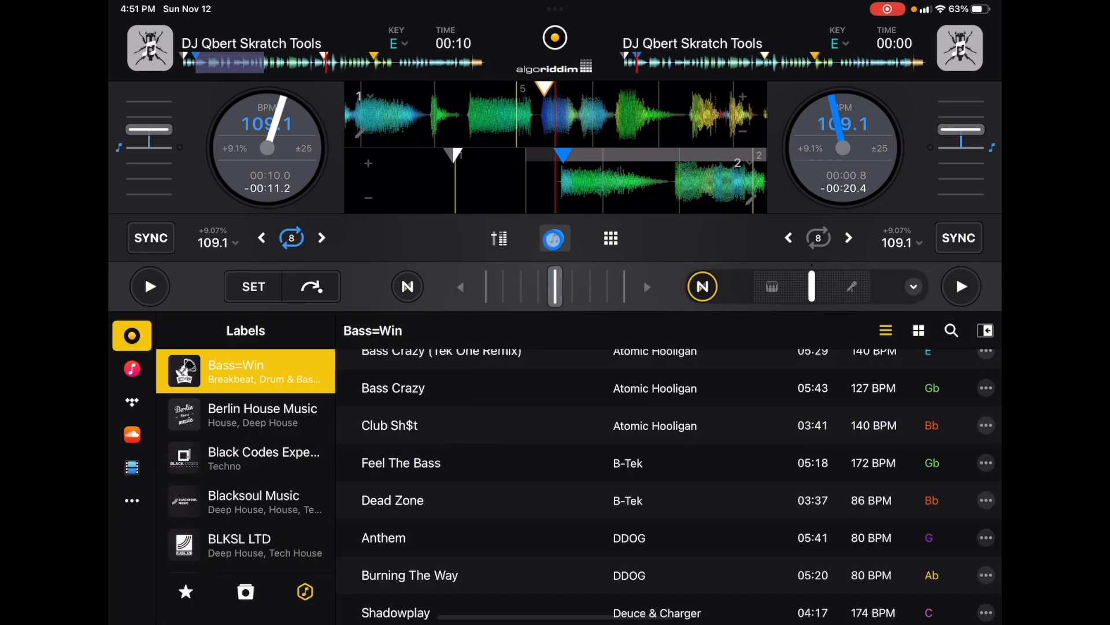
pyautogui.scroll(3, 465, 402)
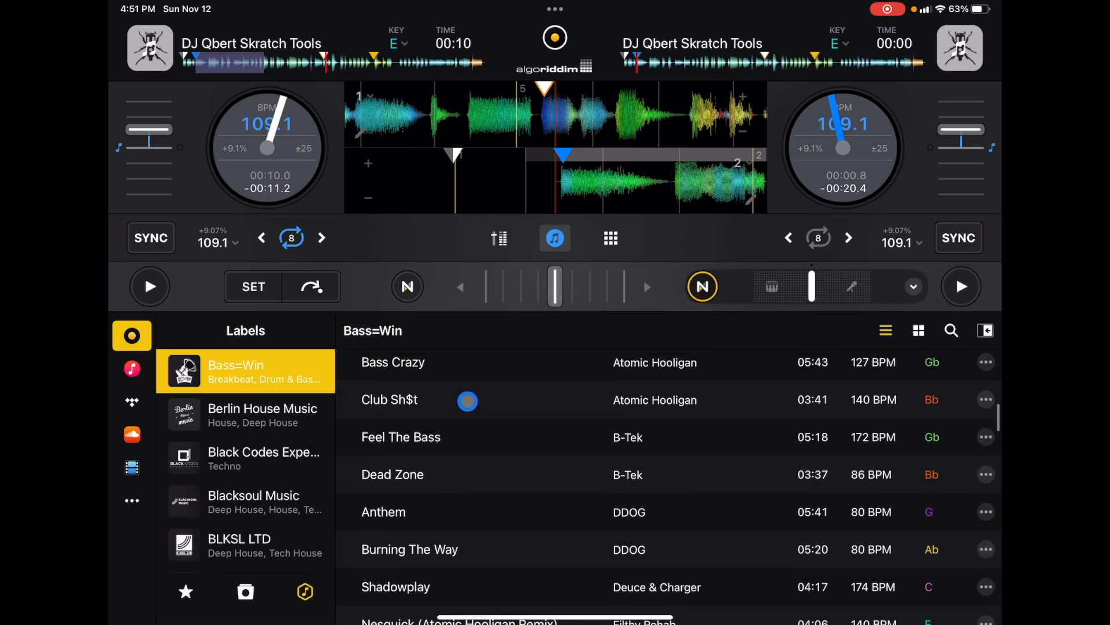
pyautogui.click(613, 238)
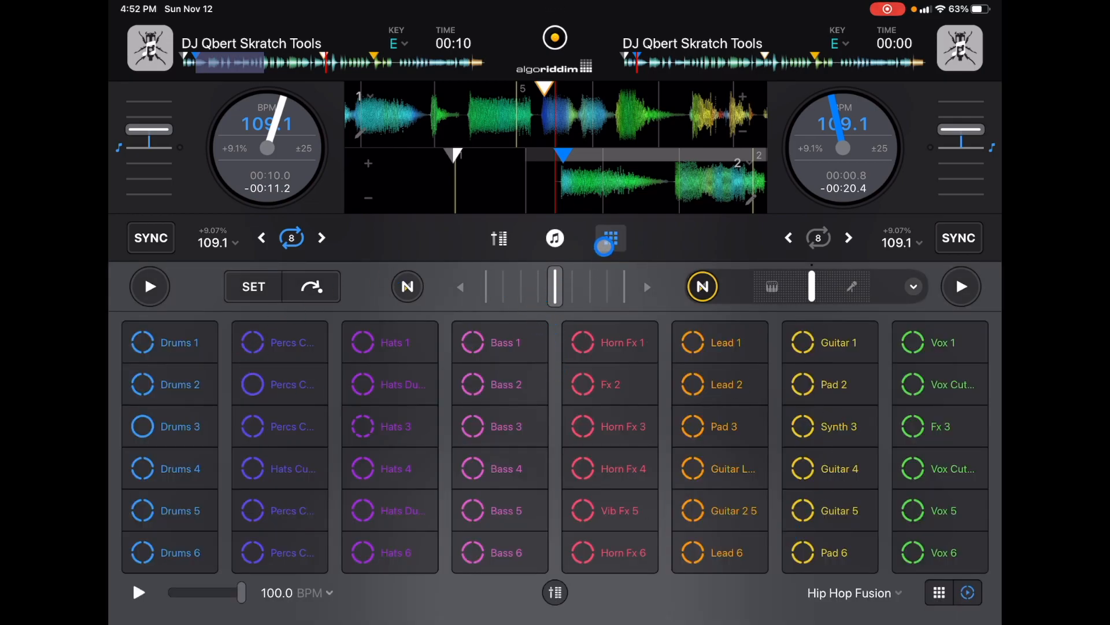
pyautogui.click(607, 246)
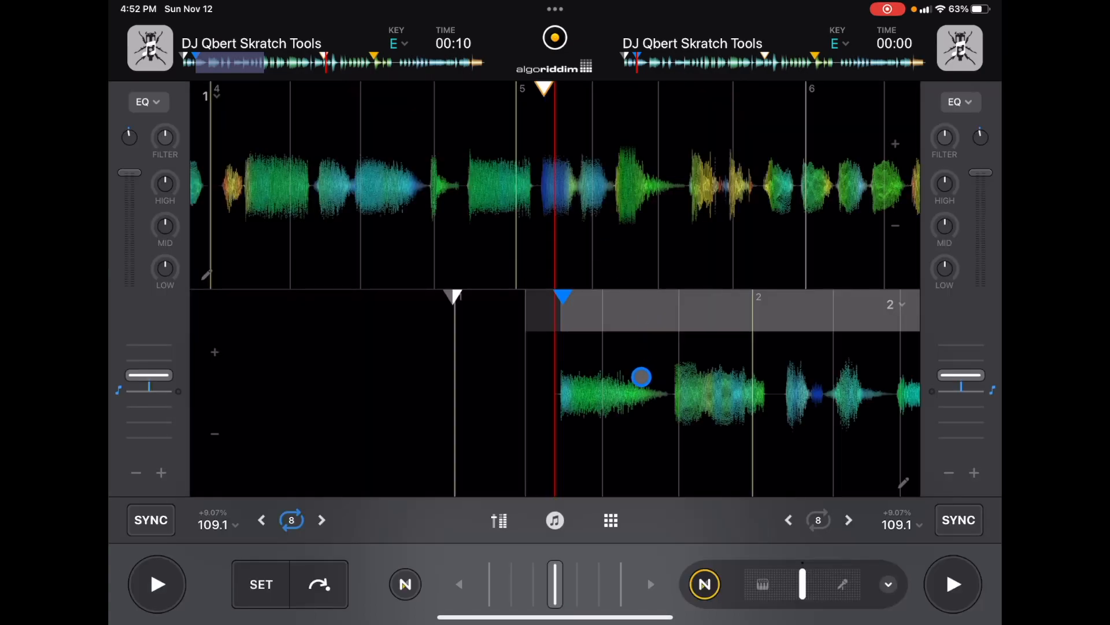
pyautogui.moveTo(460, 360); pyautogui.dragTo(227, 316)
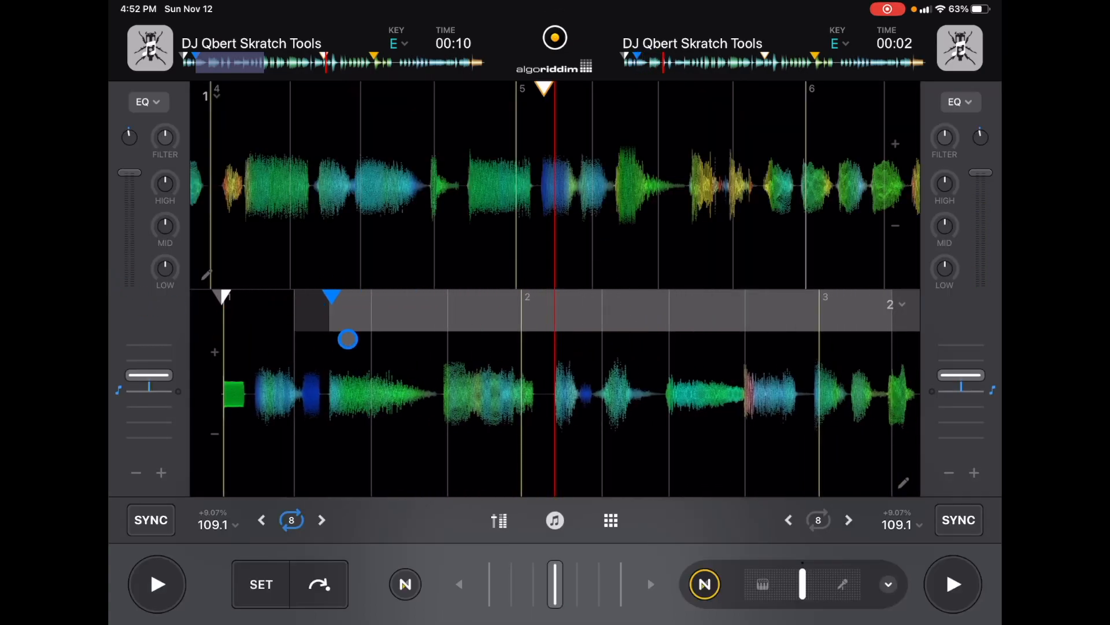
# Turn off deck 1's loop, nudge deck 2's beats into line and switch off its Neural Mix.
pyautogui.click(291, 520)
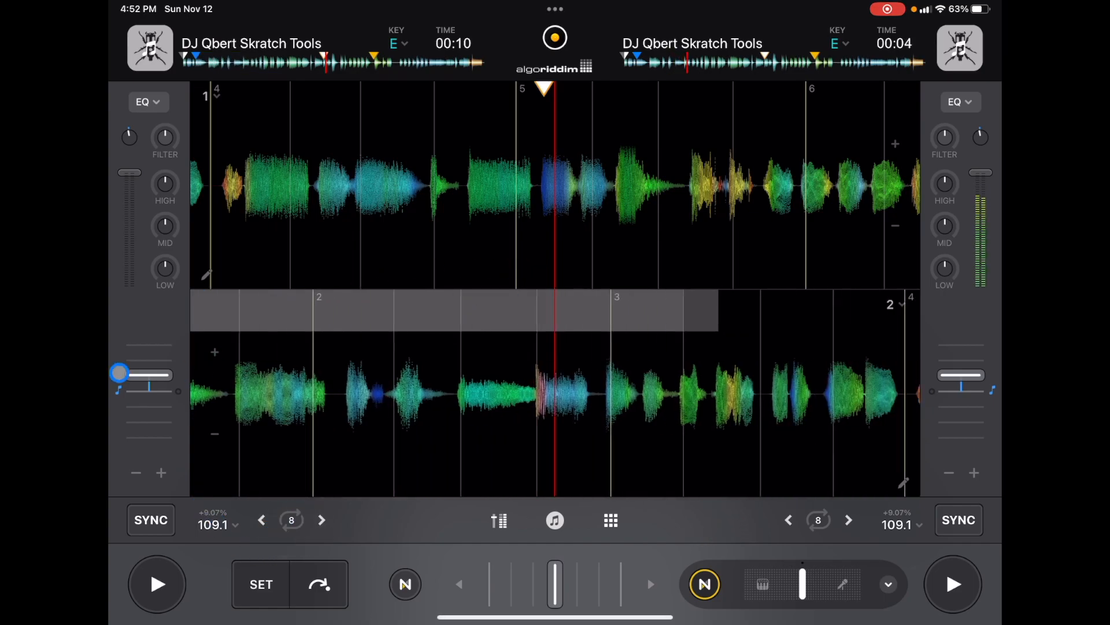
pyautogui.moveTo(739, 396); pyautogui.dragTo(705, 402)
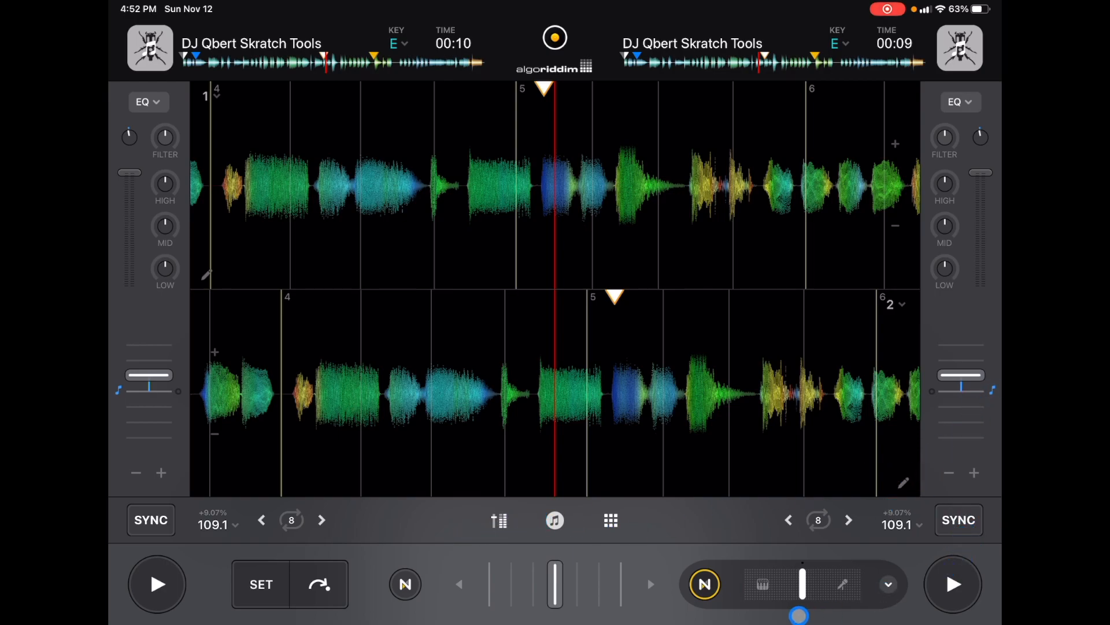
pyautogui.click(702, 582)
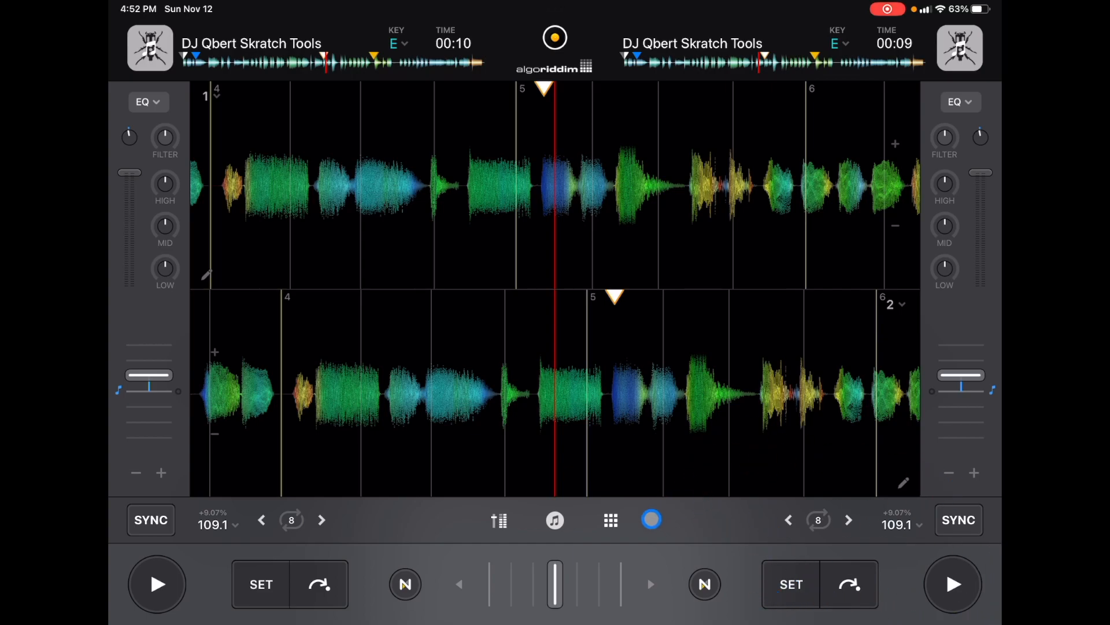
# Toggle between the giant waveform view and the mixer and effects panels.
pyautogui.click(501, 520)
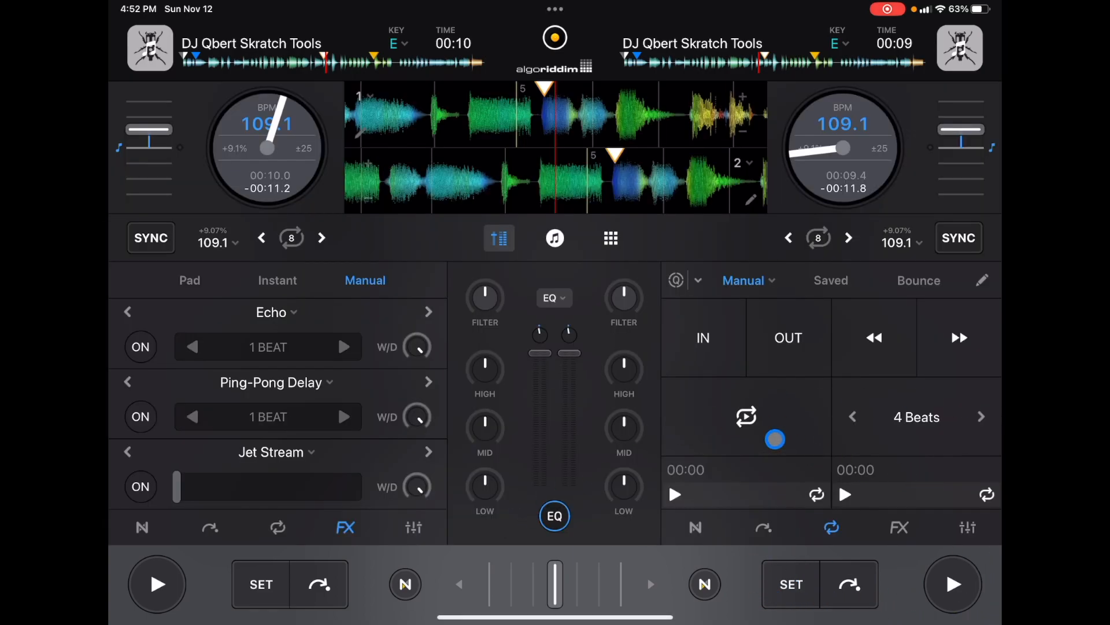
pyautogui.click(500, 239)
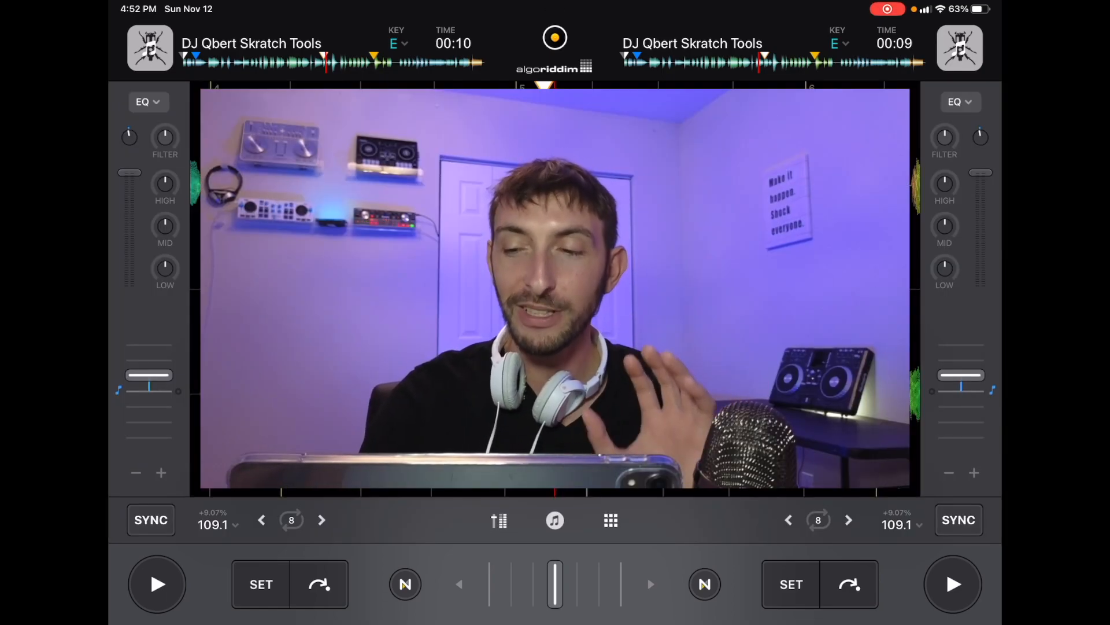
pyautogui.click(978, 230)
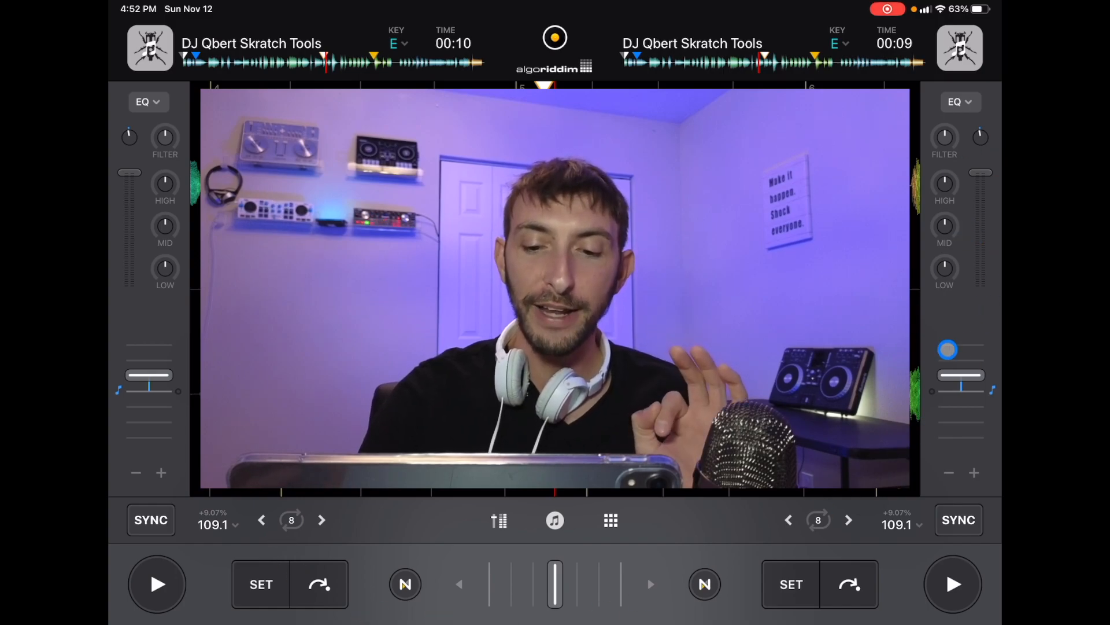
pyautogui.click(499, 520)
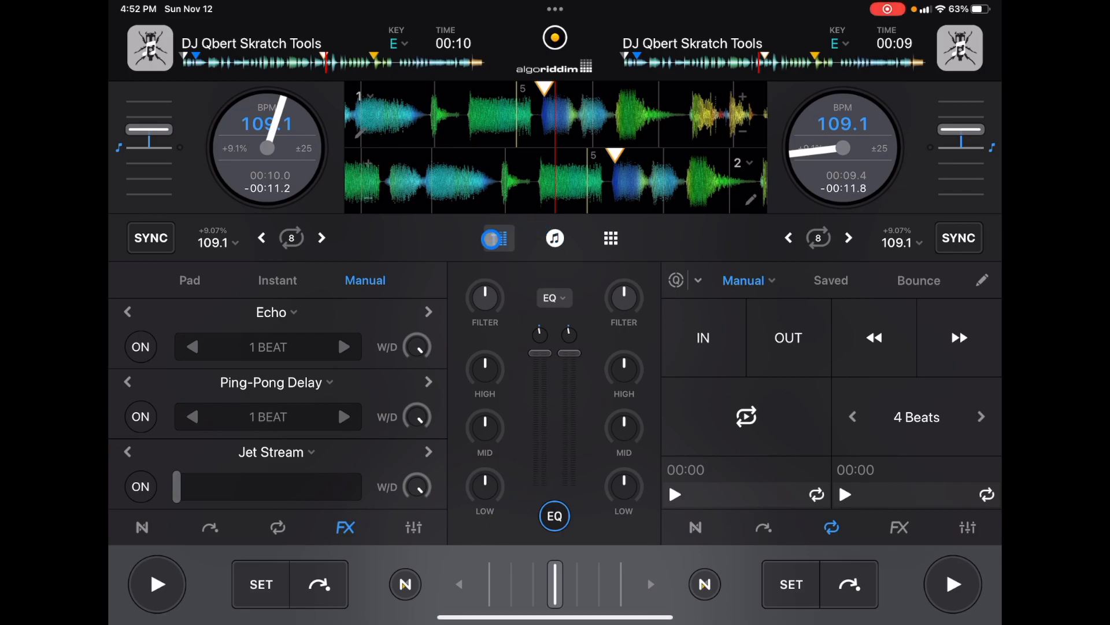
pyautogui.click(503, 238)
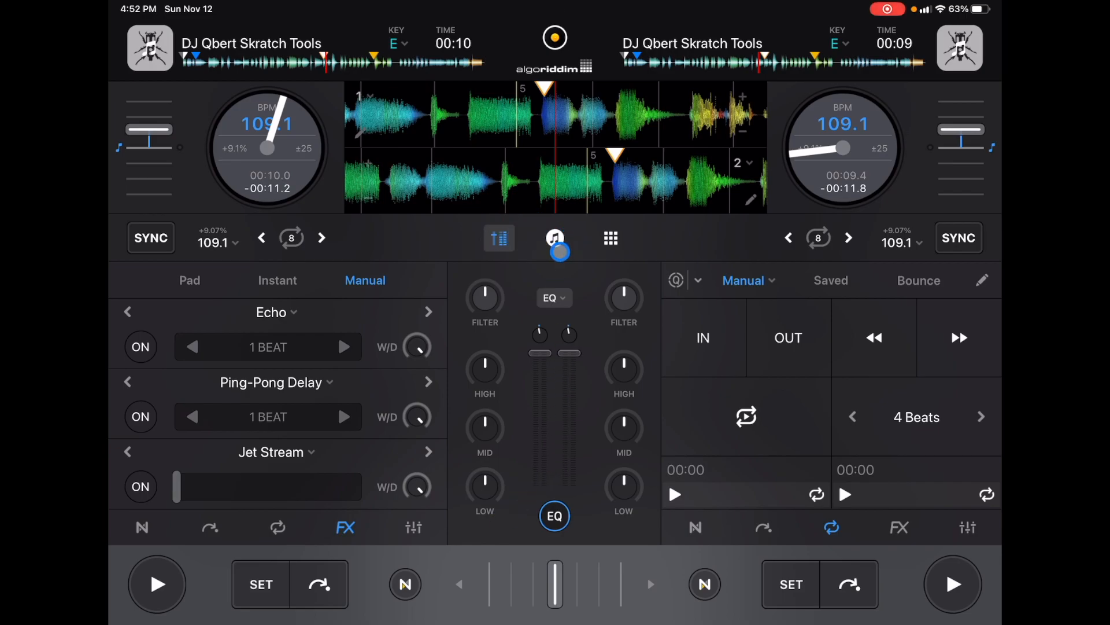
# Pass through the library and giant waveforms before settling on the mixer and FX layout.
pyautogui.click(554, 237)
pyautogui.click(611, 238)
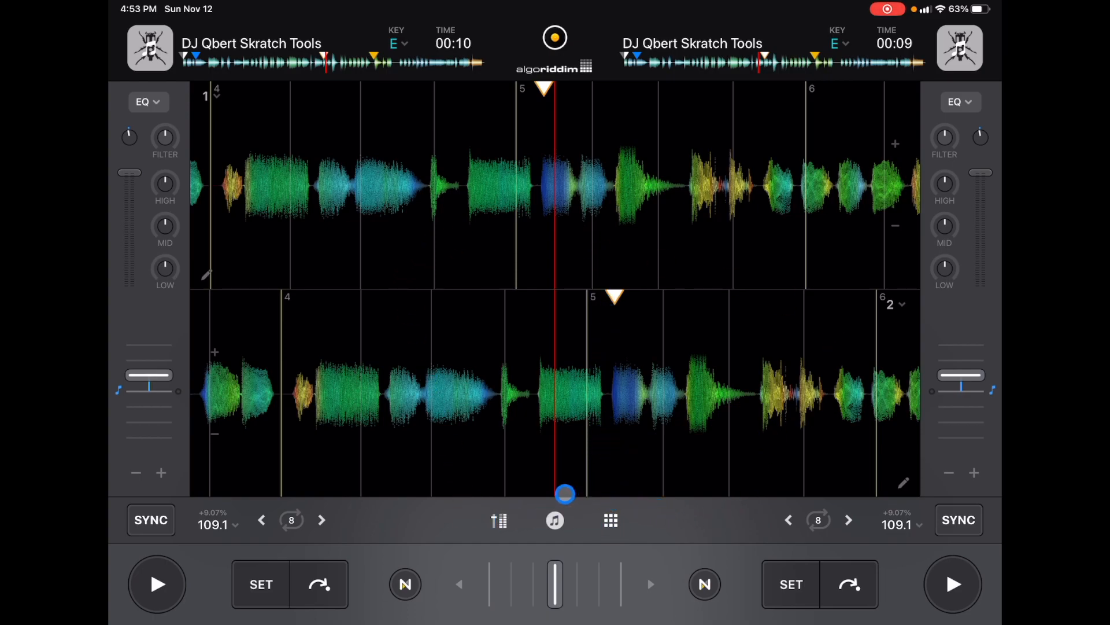
pyautogui.click(498, 520)
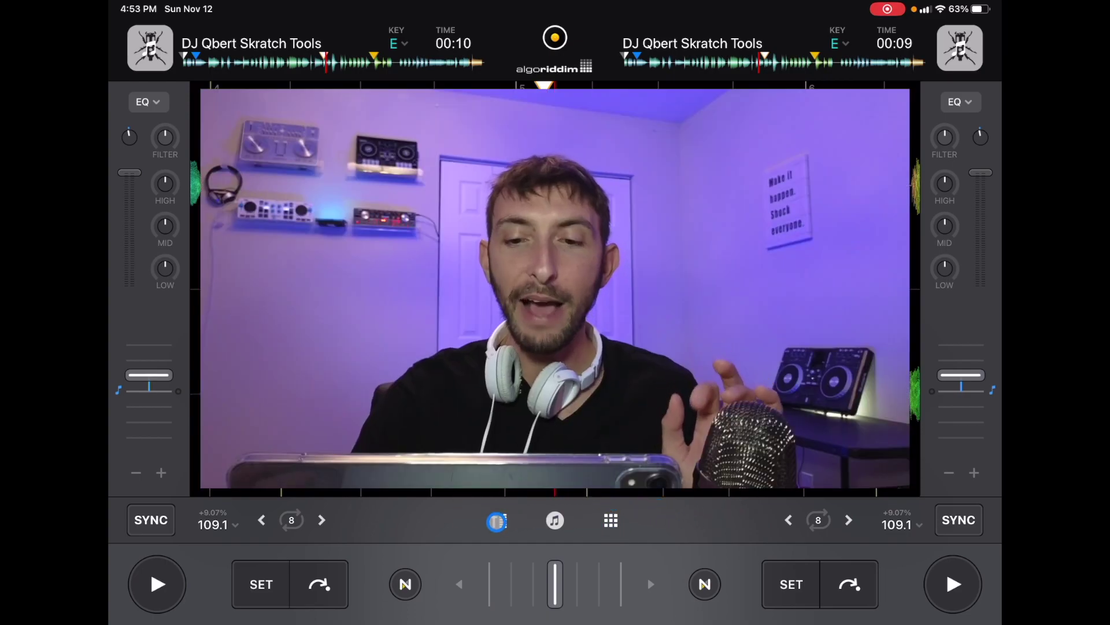
pyautogui.click(554, 519)
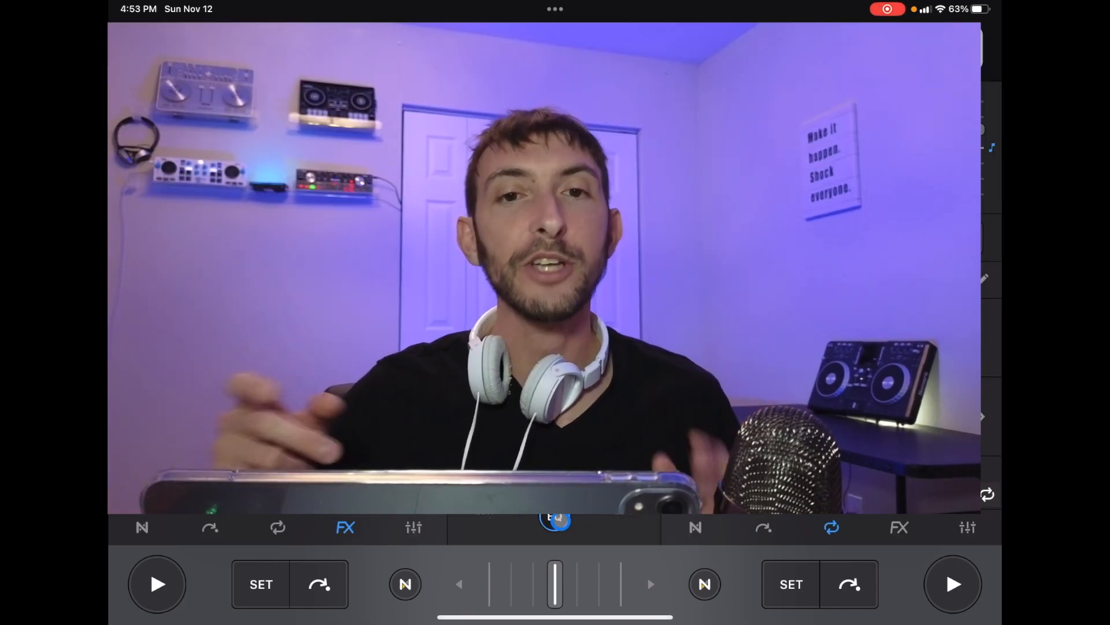